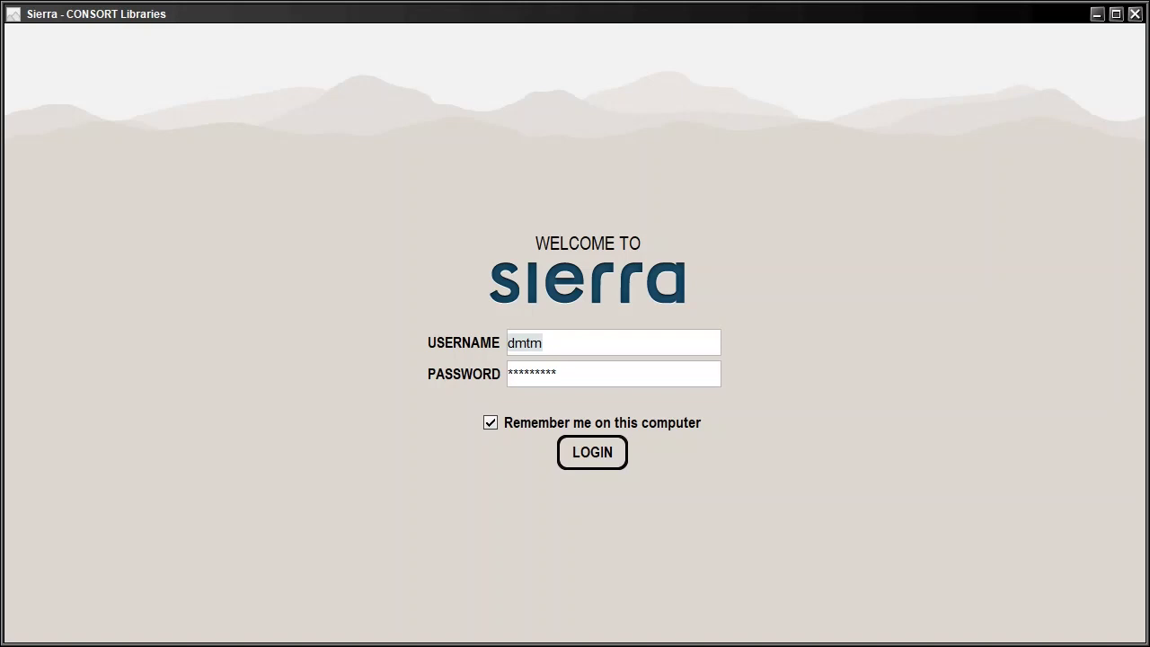
Log in with the remembered credentials and switch to the circulation Create Lists function
key("Return")
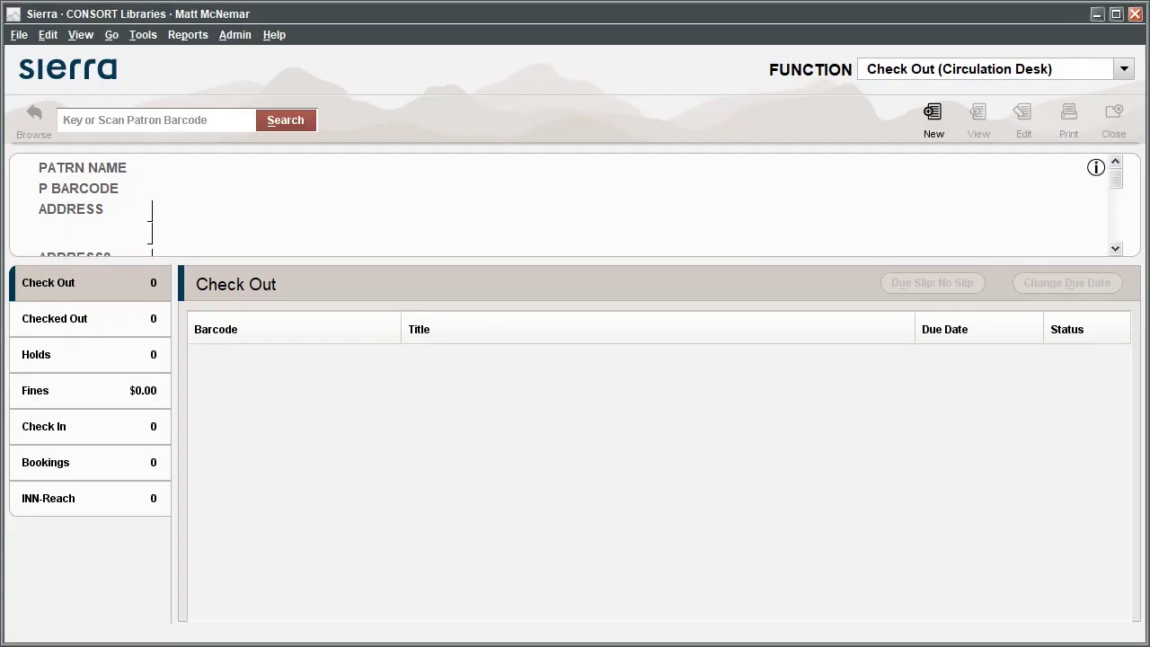
left_click(1124, 70)
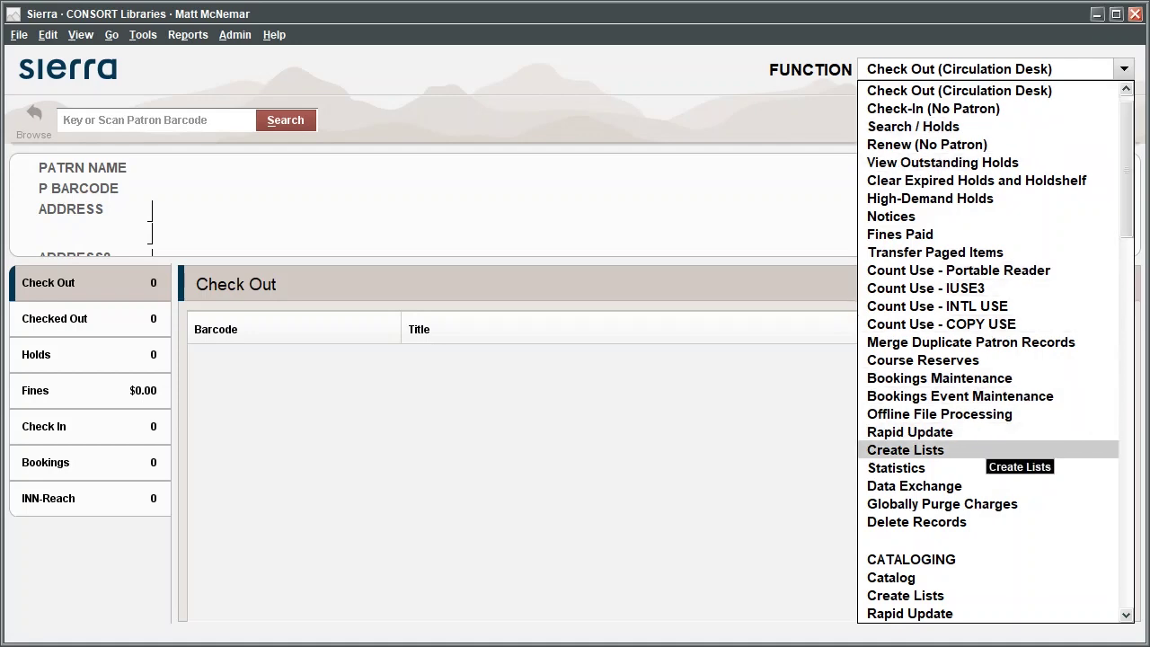
left_click(983, 449)
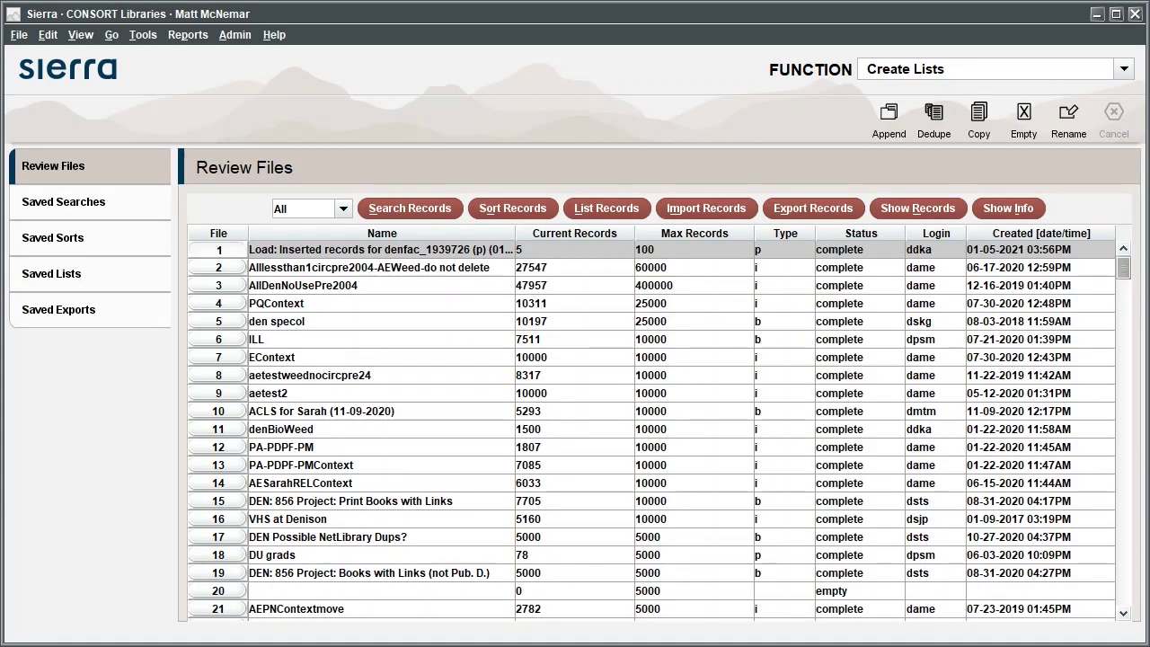
Start a Boolean record search in empty review file 305, which holds up to 50000 records
scroll(651, 427, "down", 20)
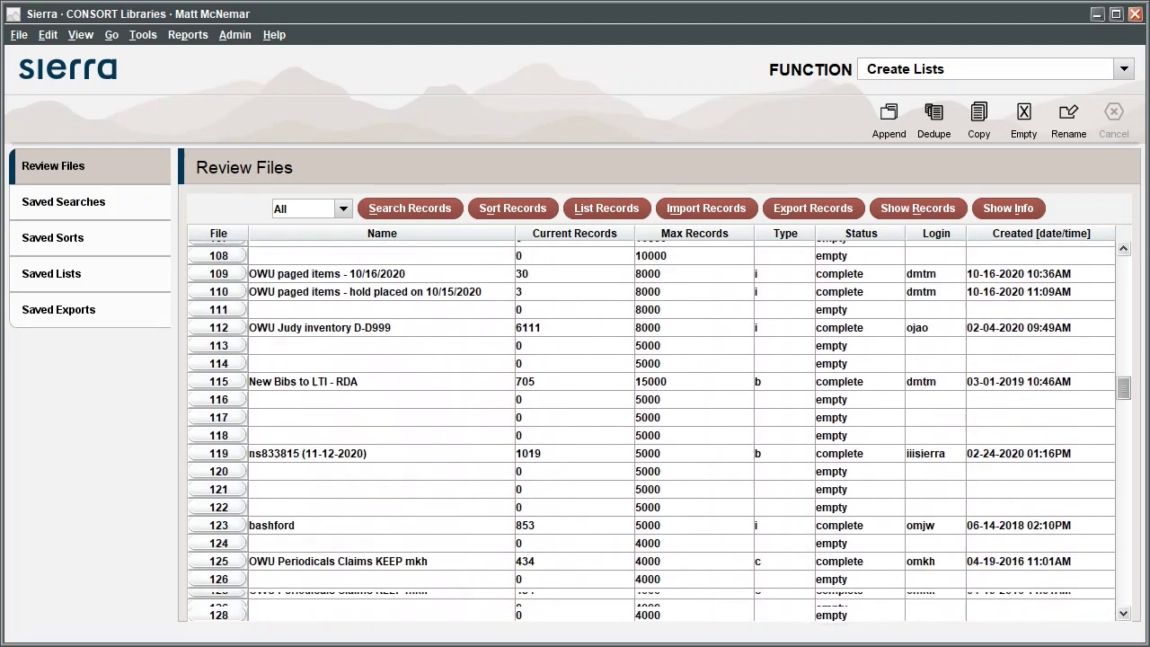
scroll(651, 426, "down", 20)
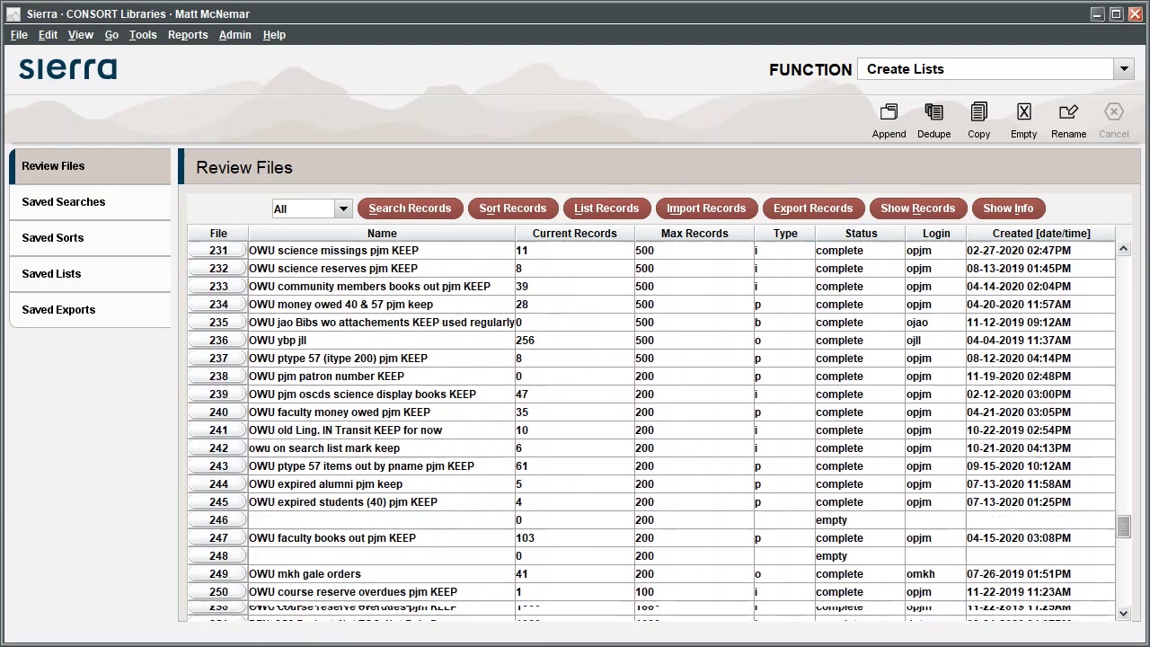
scroll(652, 427, "down", 11)
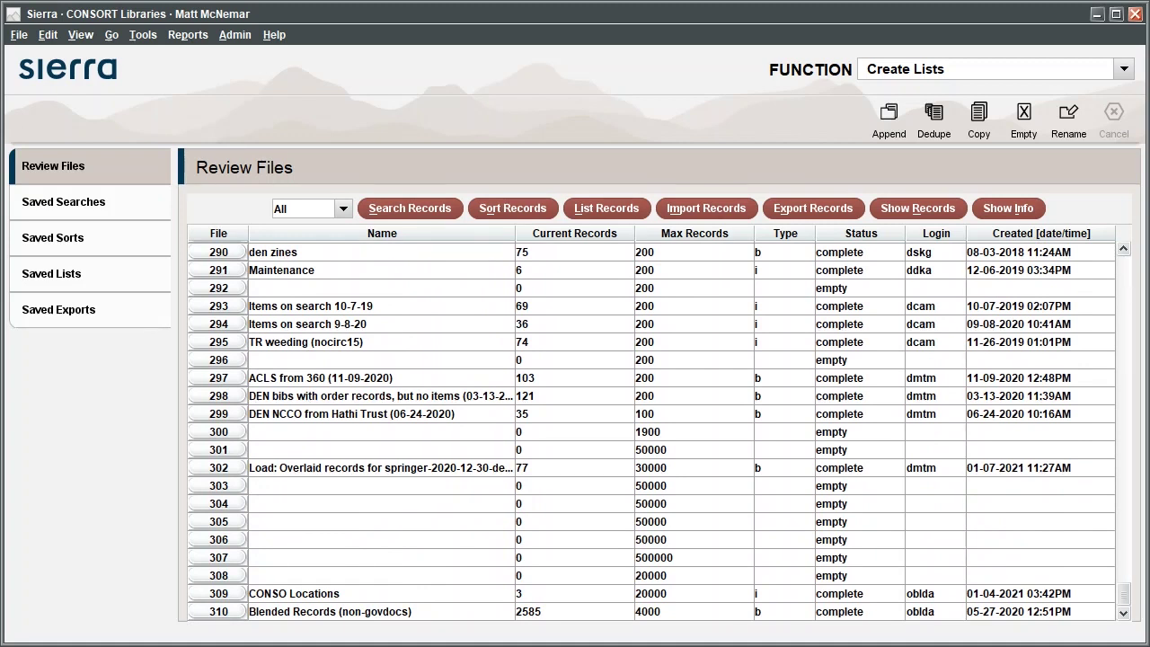
left_click(575, 522)
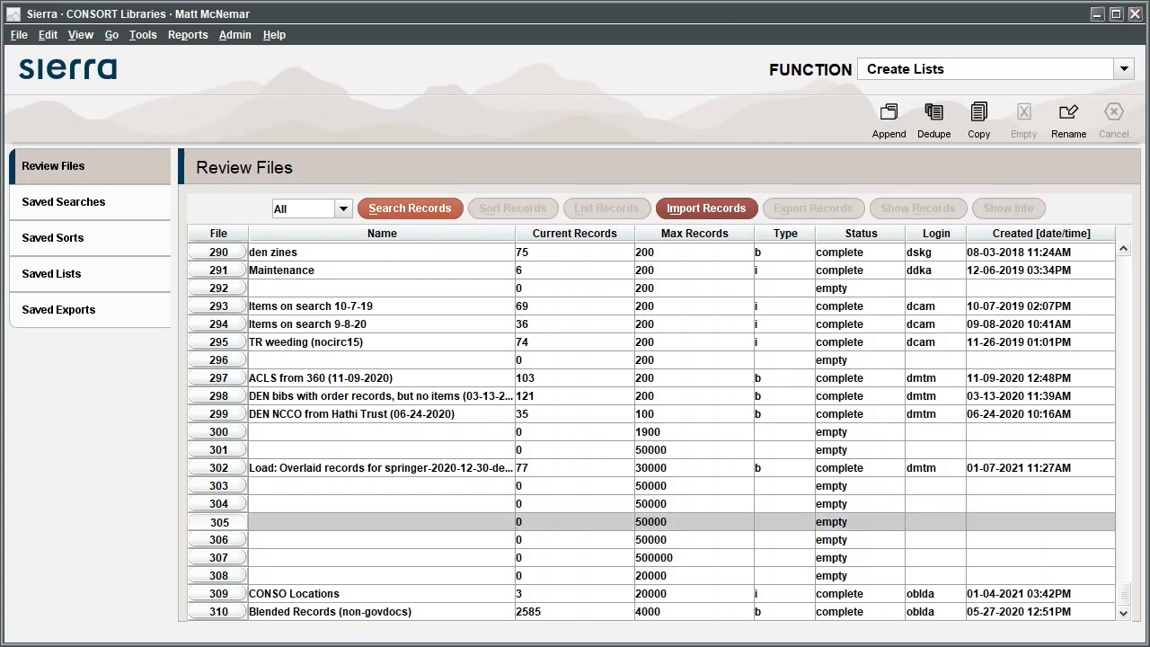
left_click(409, 207)
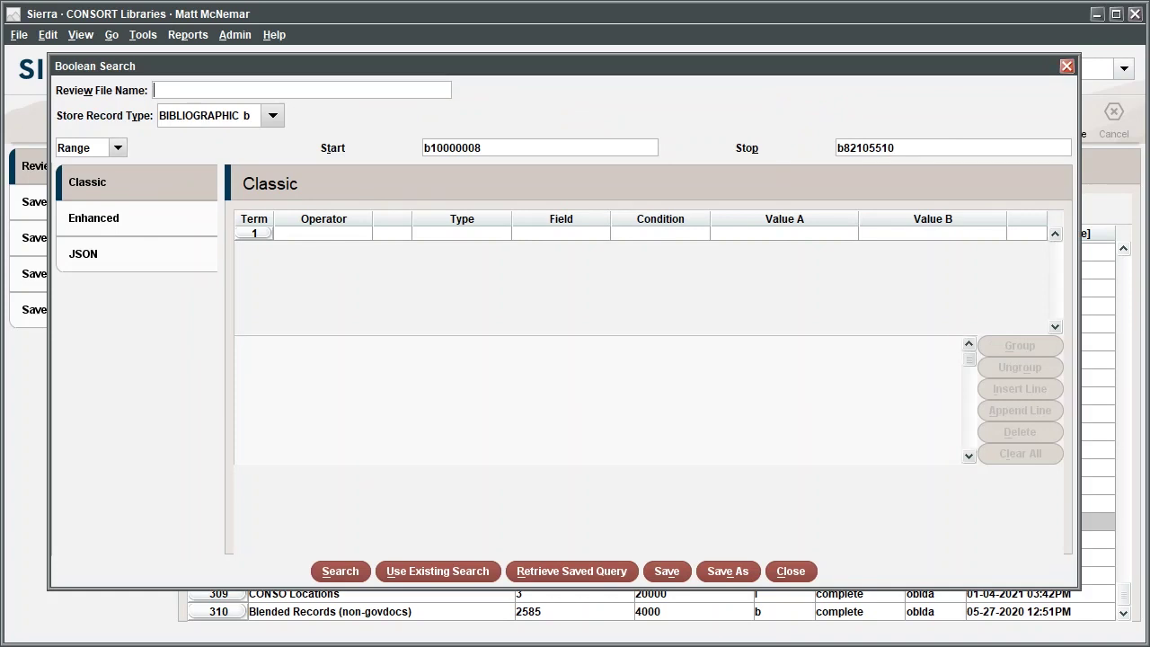
Name the review file "Print books - last month" and set its stored record type to ITEM, keeping the full Range
type("Print books - last month")
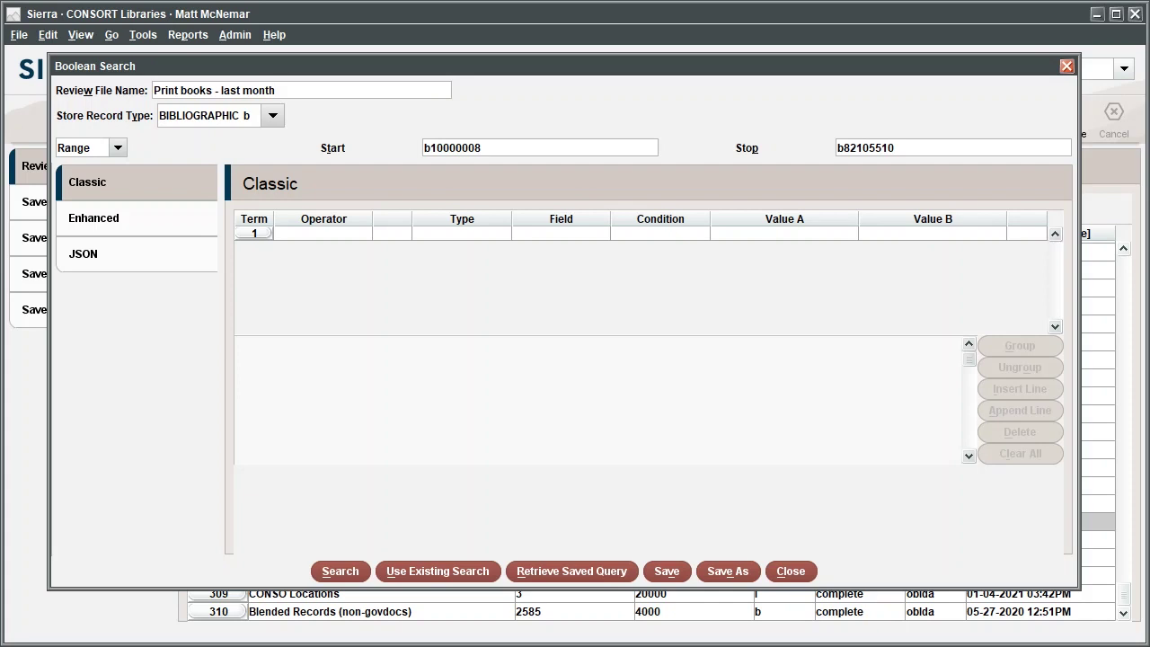
left_click(272, 116)
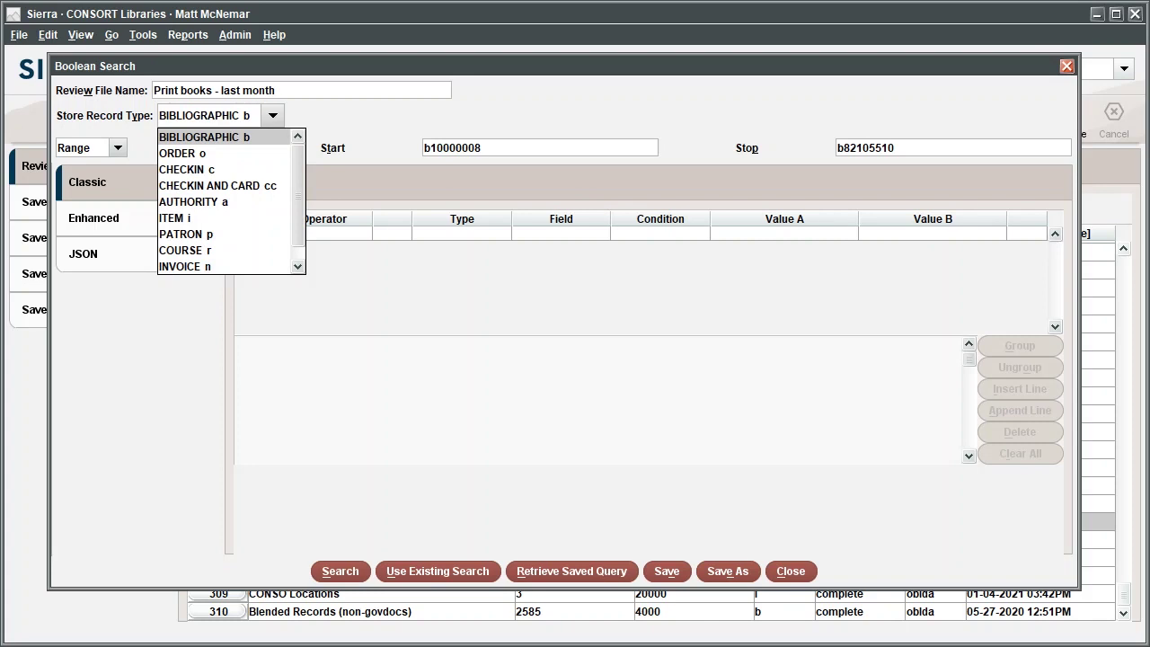
key("Down")
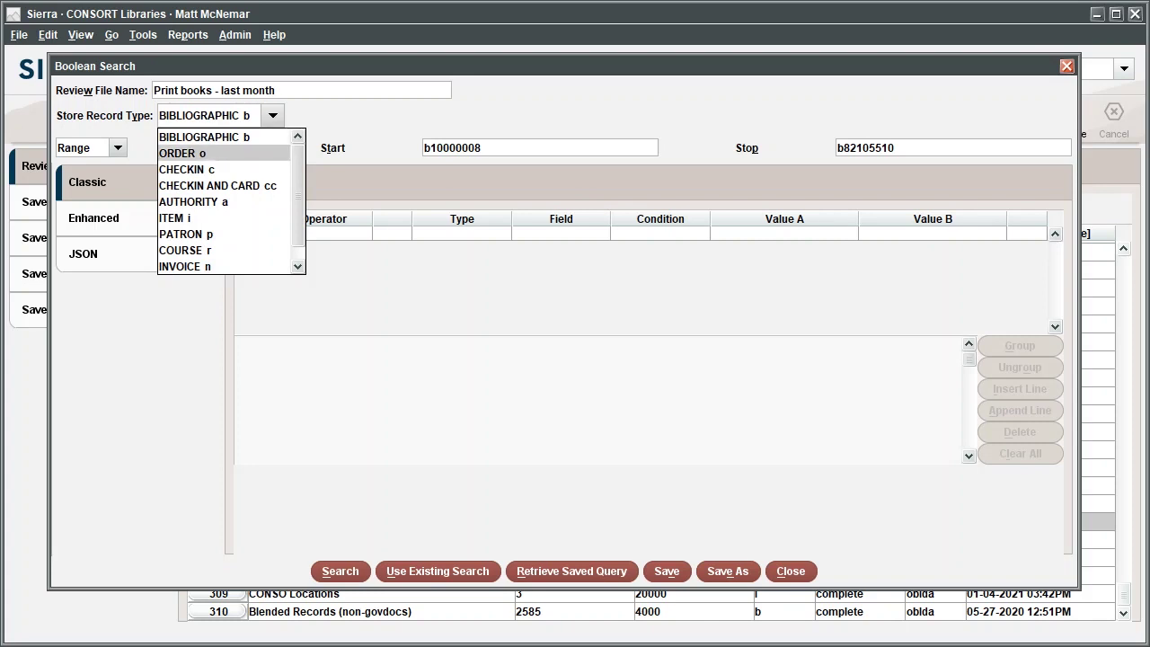
key("Down")
left_click_drag(297, 172, 298, 179)
scroll(231, 200, "up", 1)
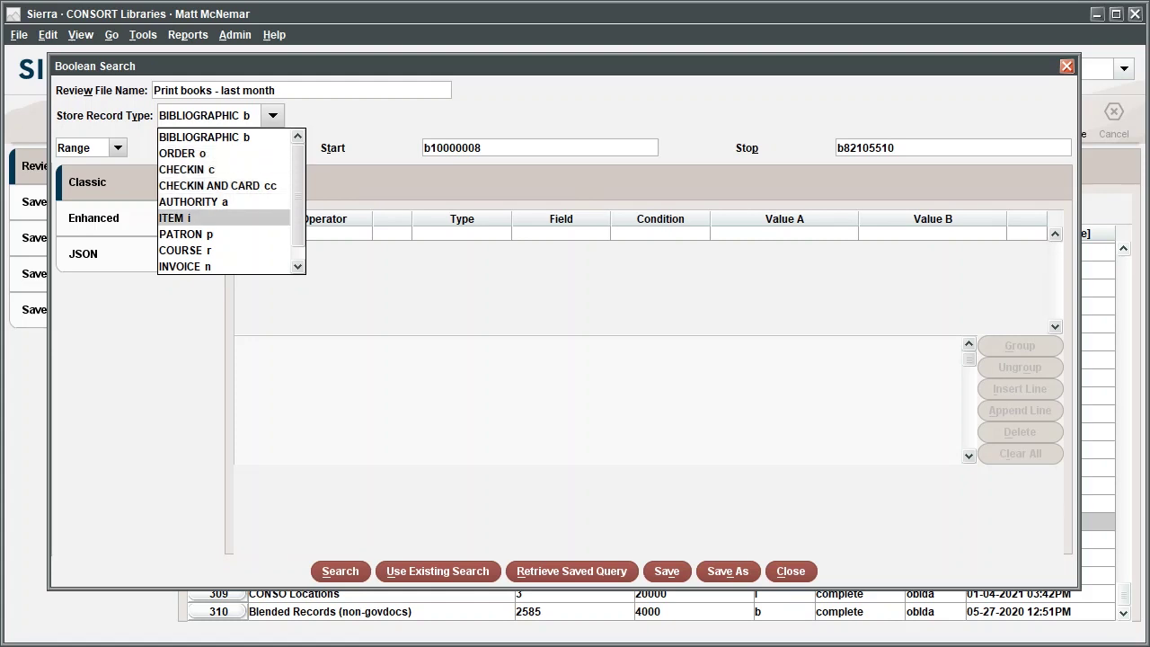
key("Return")
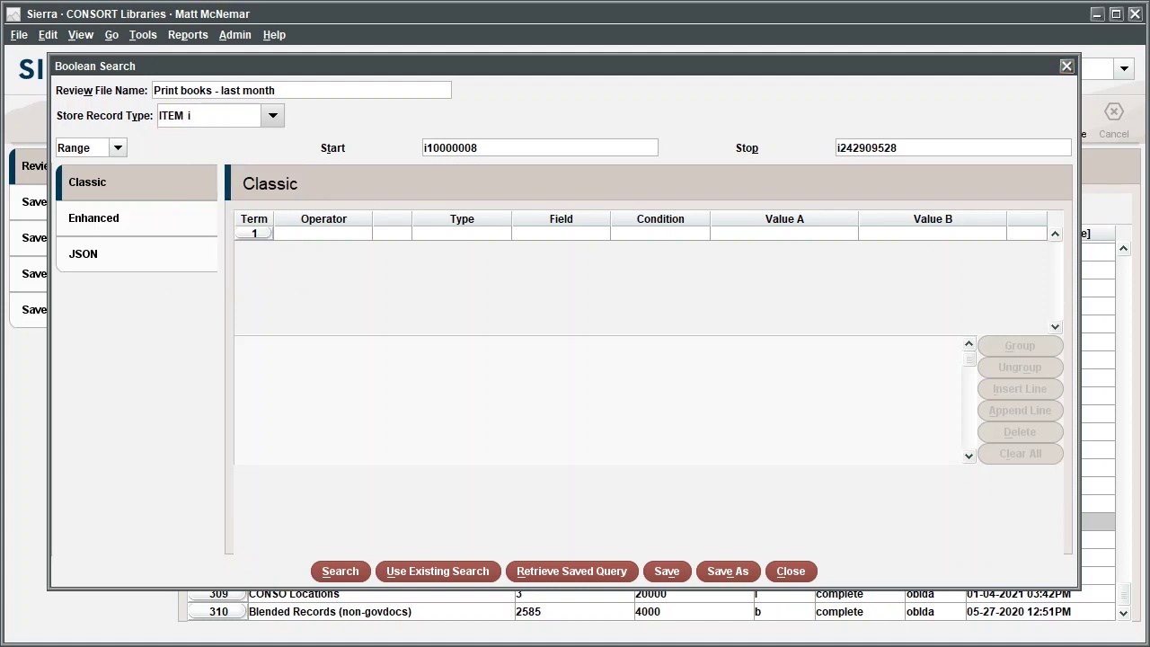
key("Tab")
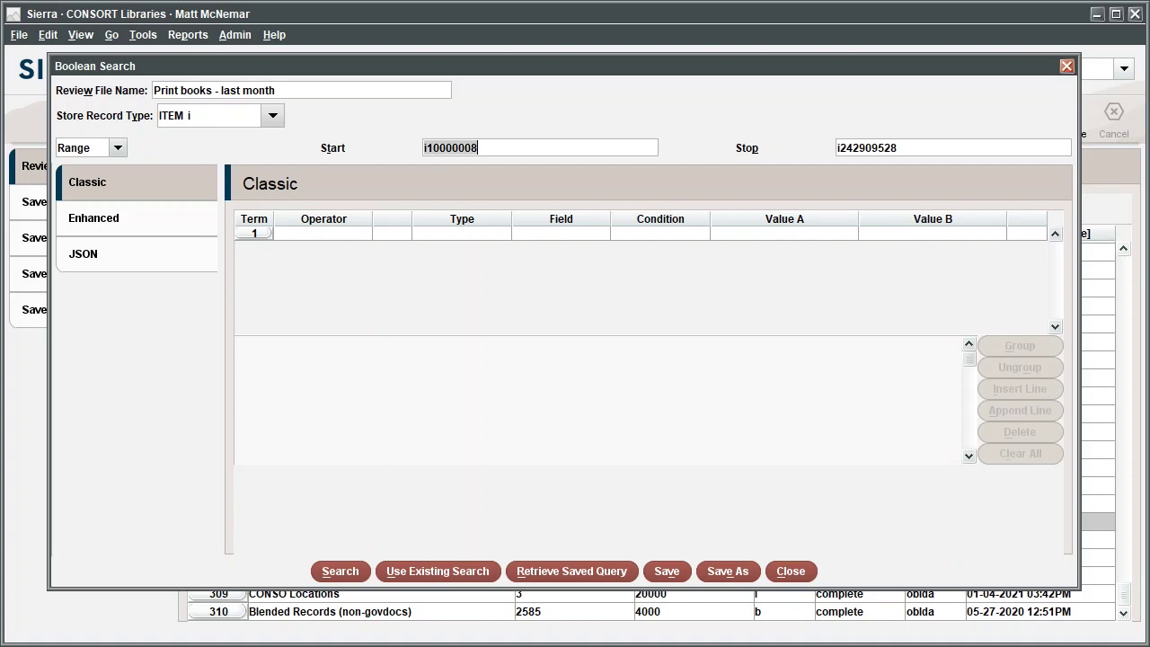
key("Tab")
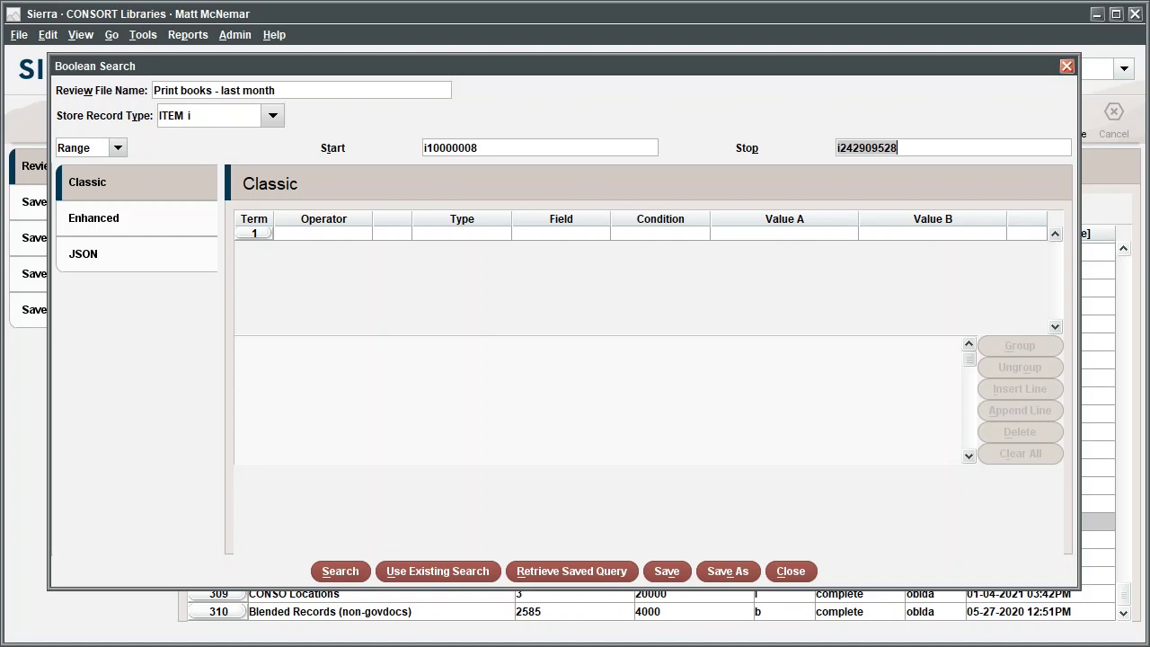
left_click(117, 148)
Set the first search term's record type to BIBLIOGRAPHIC and its field to MATYPE
double_click(461, 233)
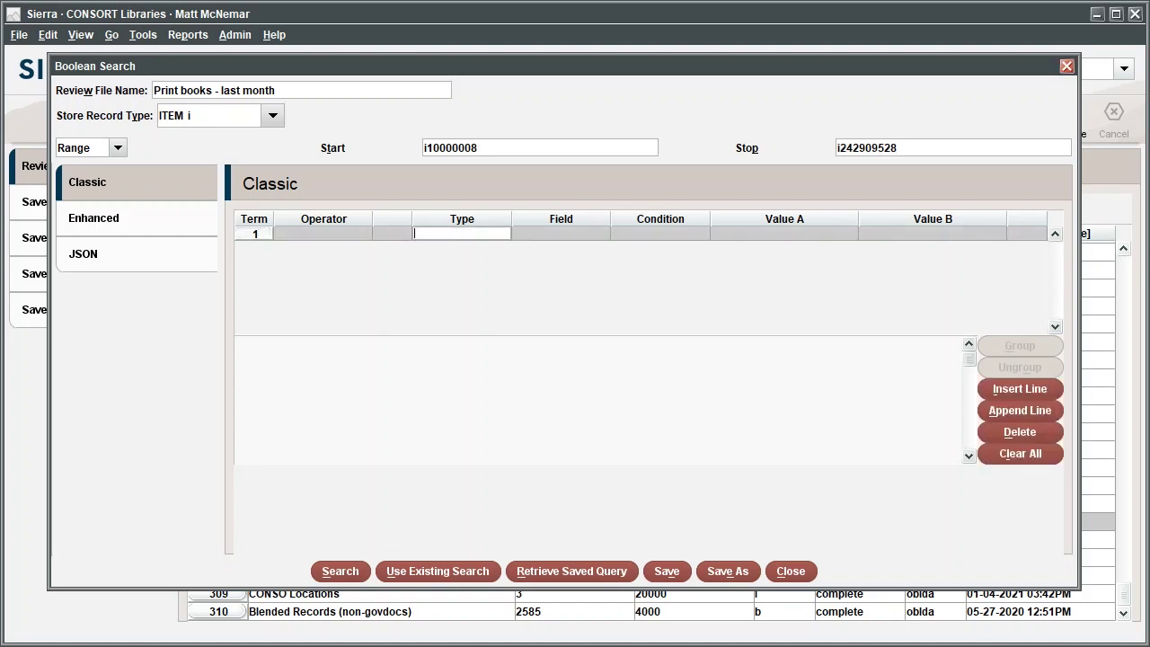
left_click(461, 227)
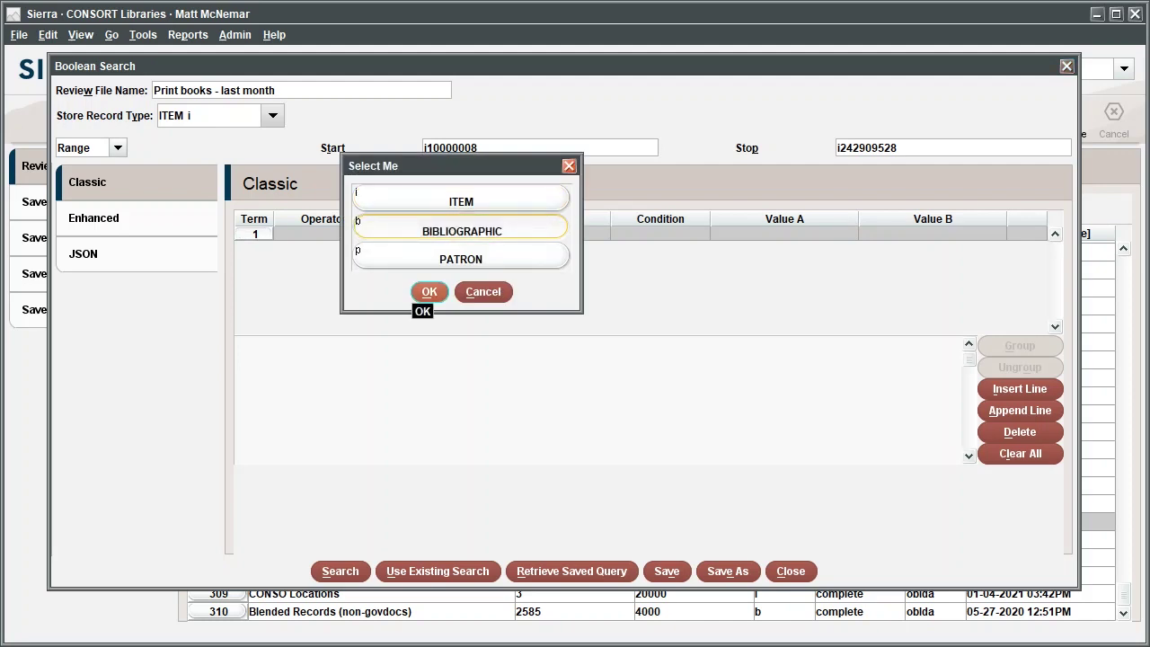
left_click(428, 291)
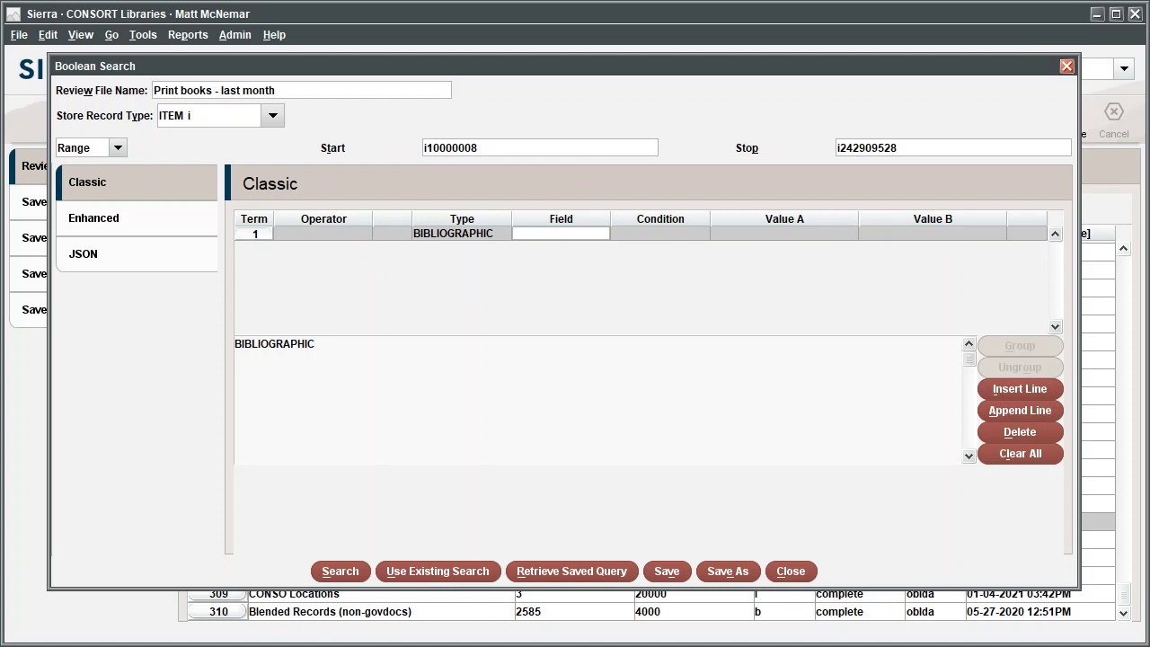
double_click(560, 235)
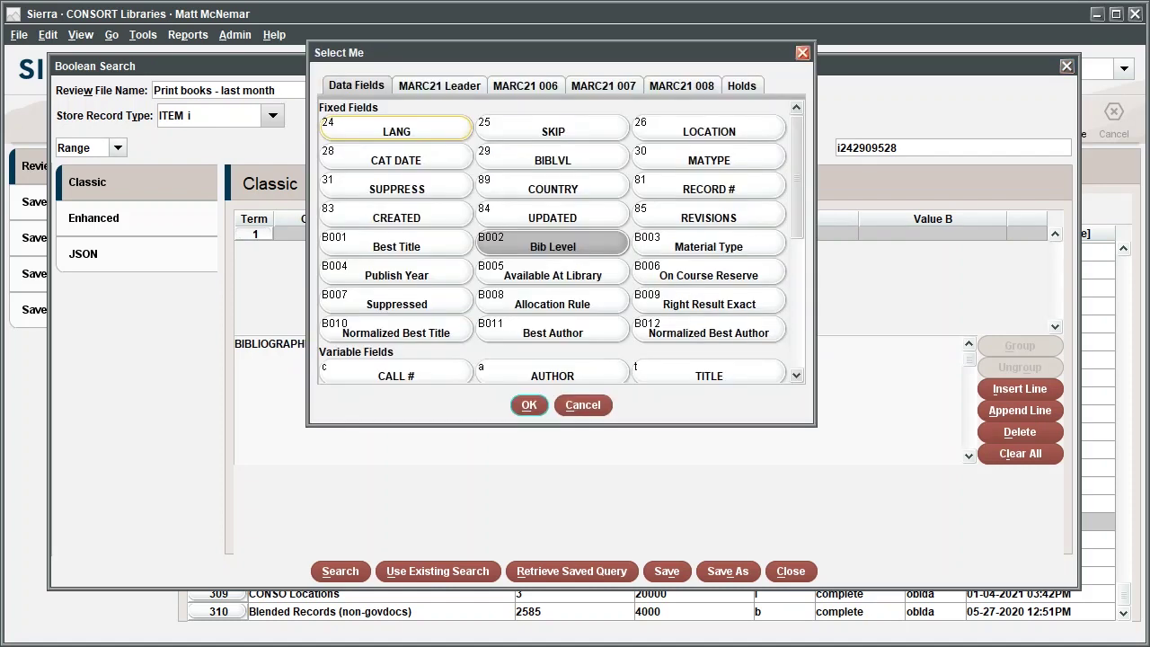
left_click(709, 158)
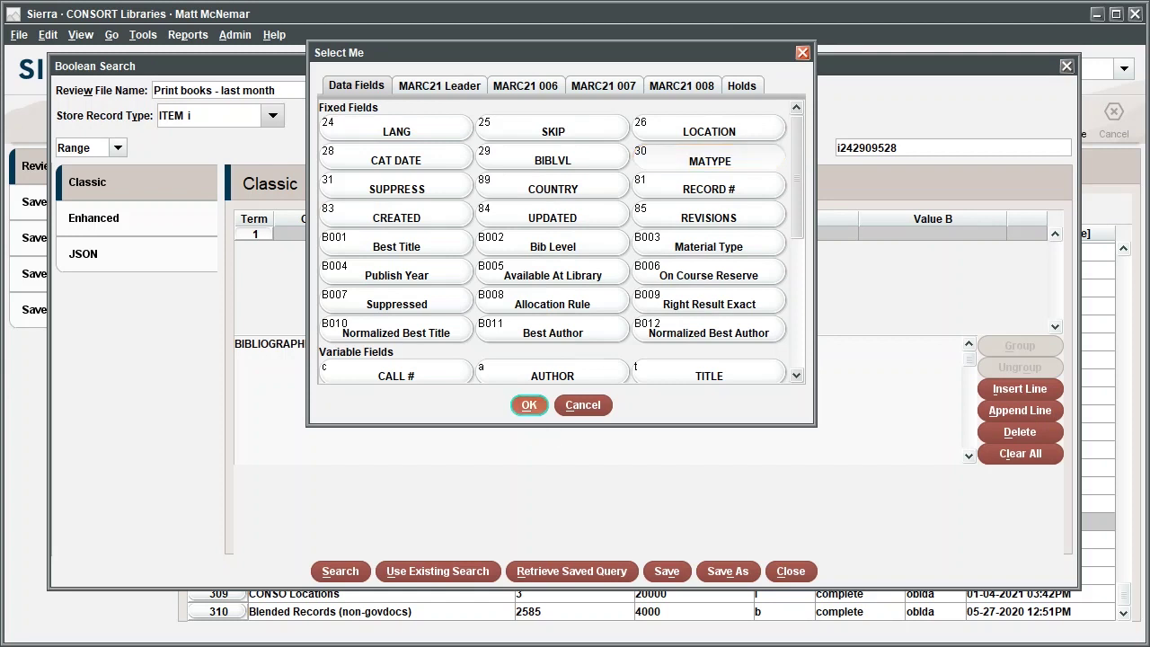
left_click(529, 406)
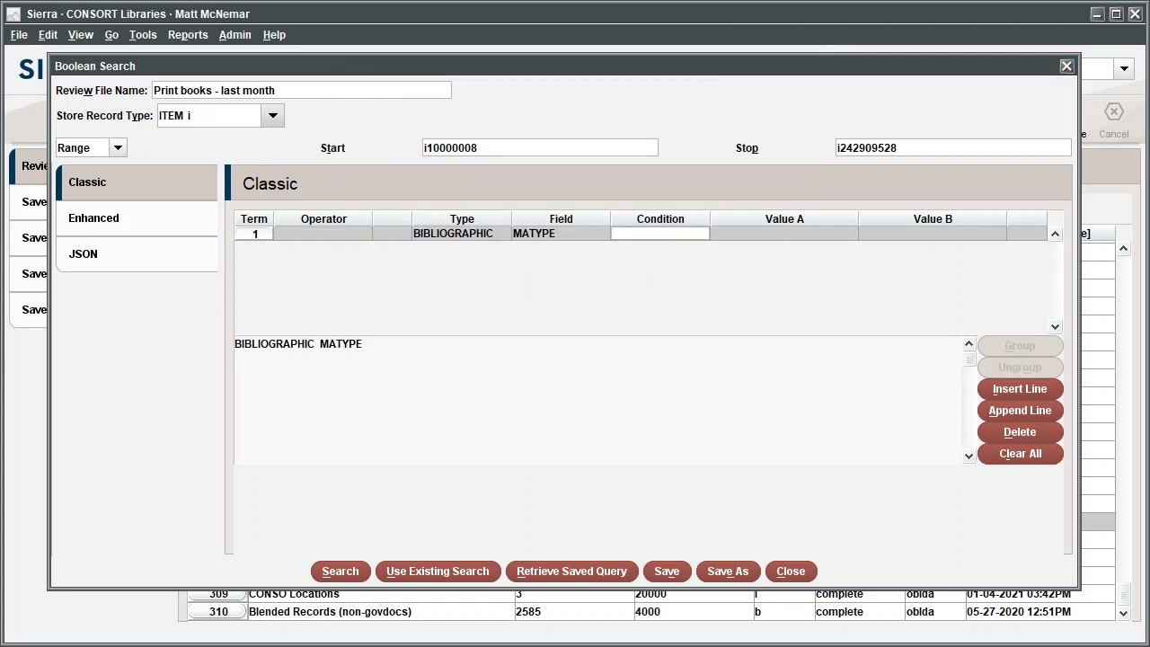
Give the MATYPE term the condition "equal to" and the value BOOK (code a)
double_click(644, 234)
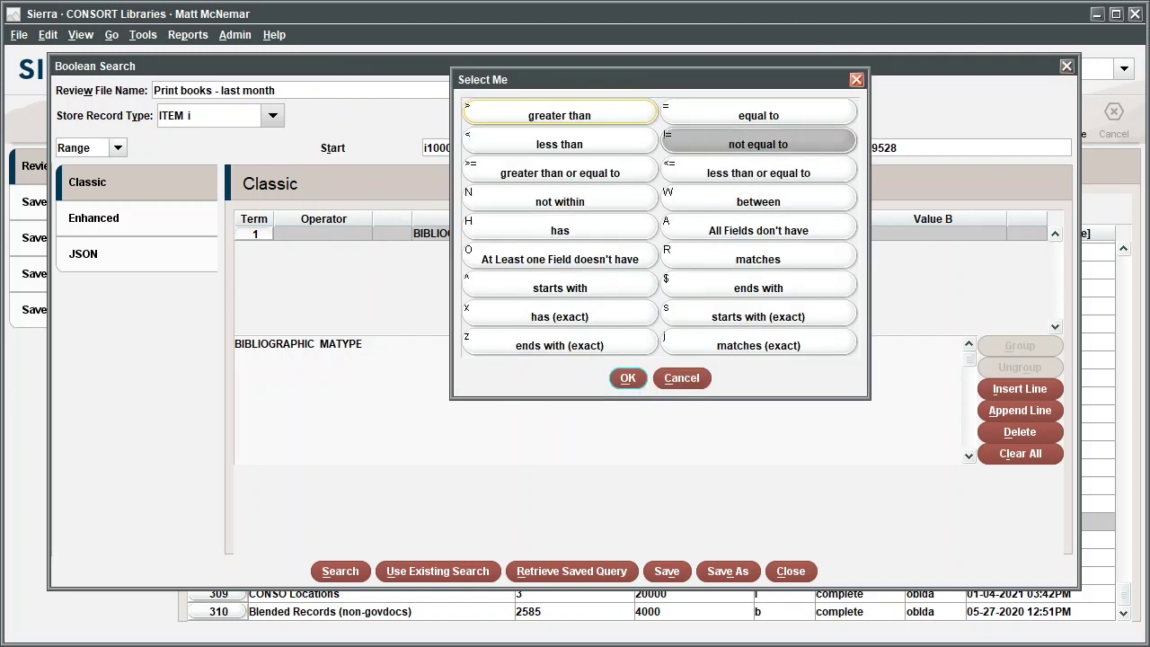
left_click(758, 112)
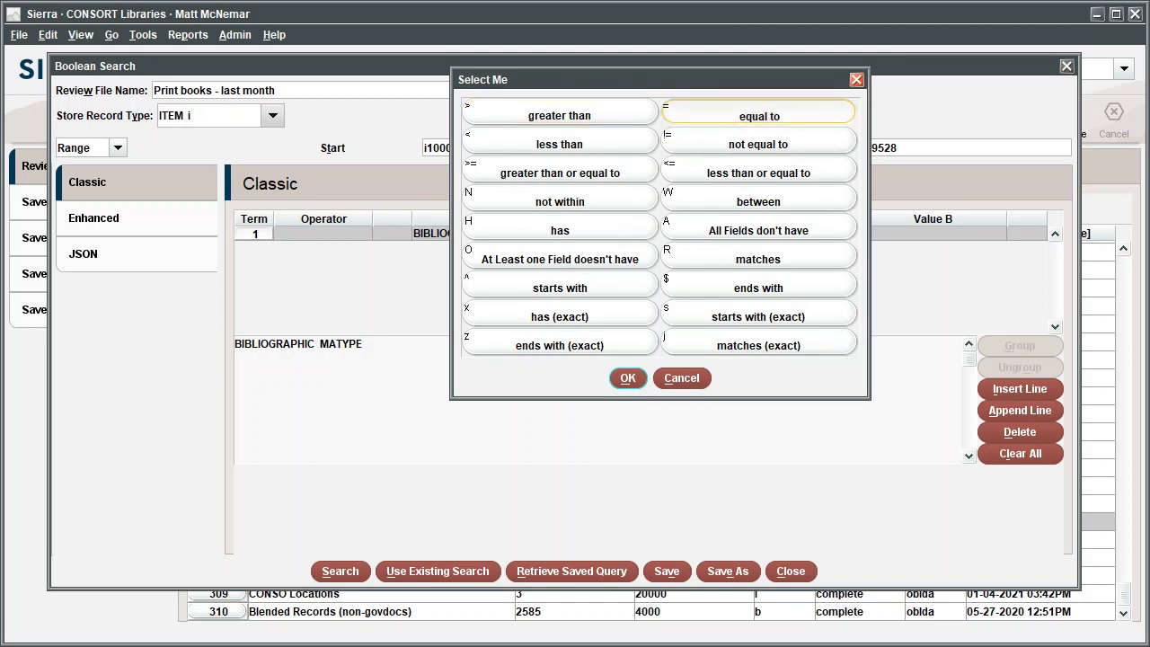
left_click(628, 378)
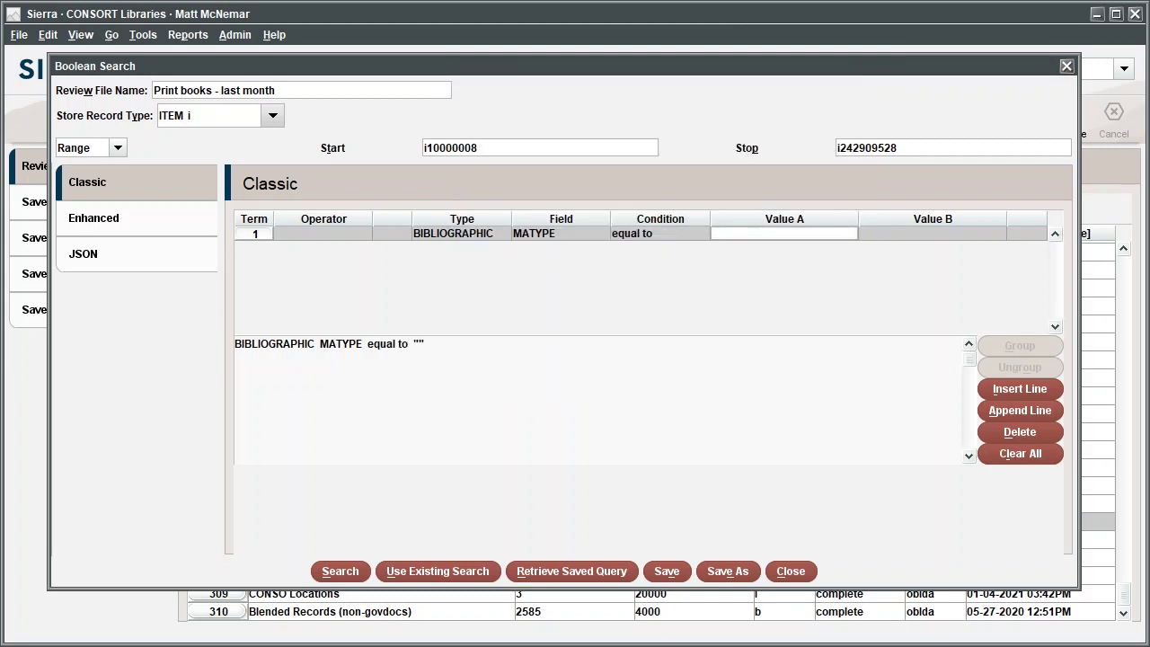
double_click(780, 234)
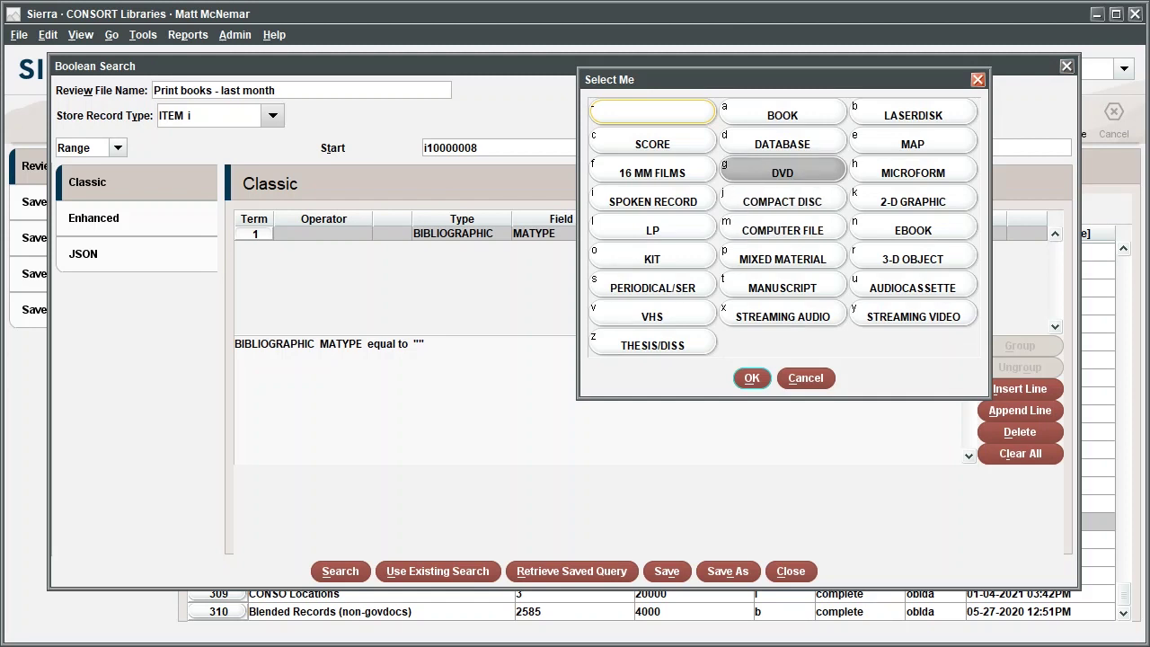
left_click(783, 113)
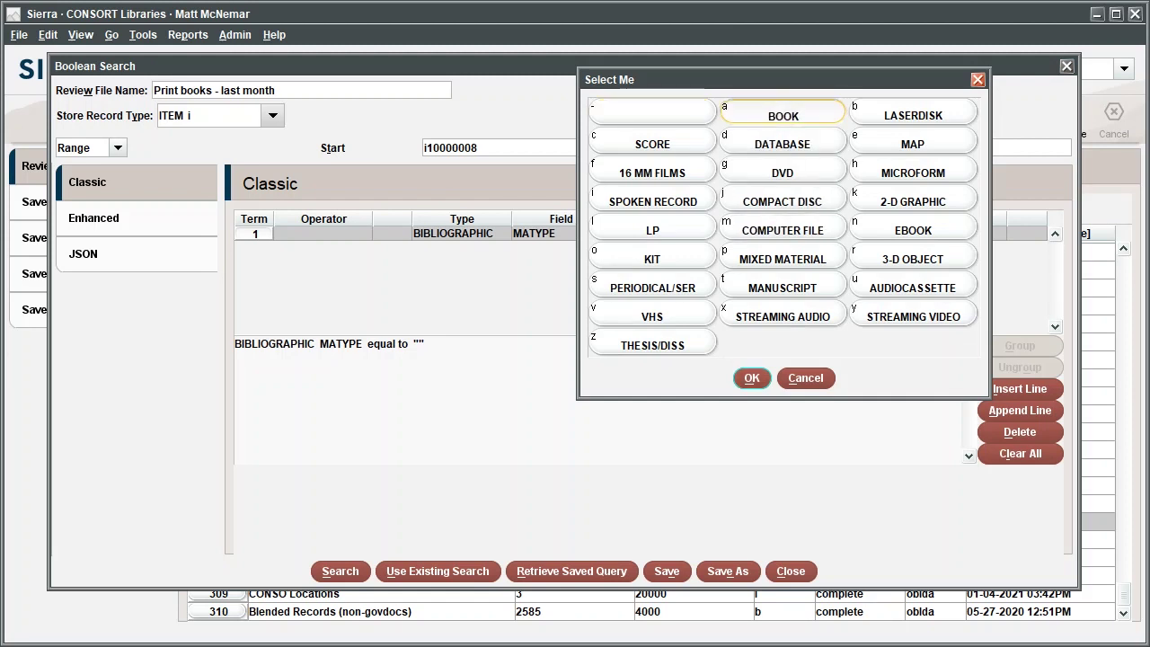
left_click(752, 377)
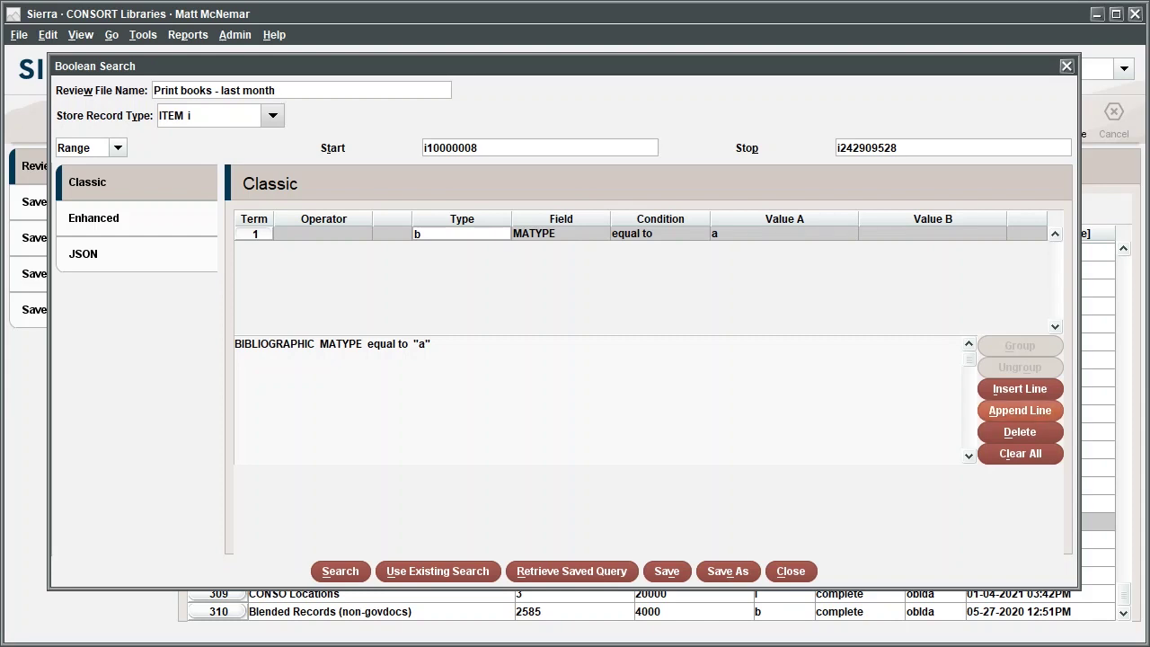
Append a second search term joined with AND, using record type ITEM and field CREATED
left_click(1020, 410)
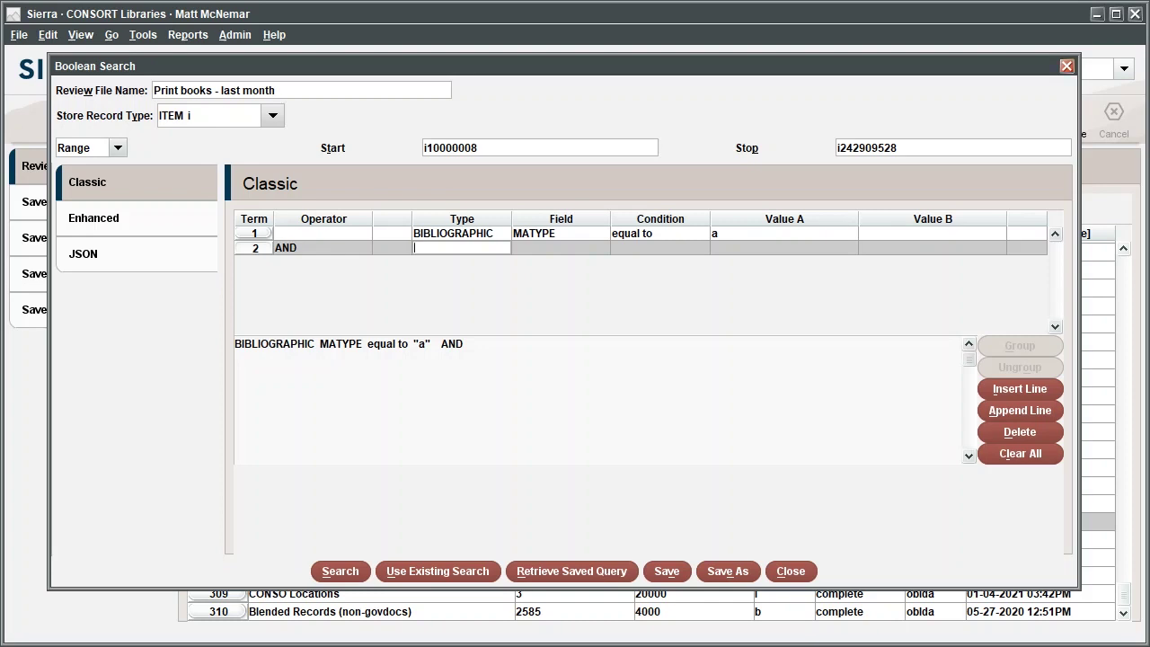
double_click(462, 247)
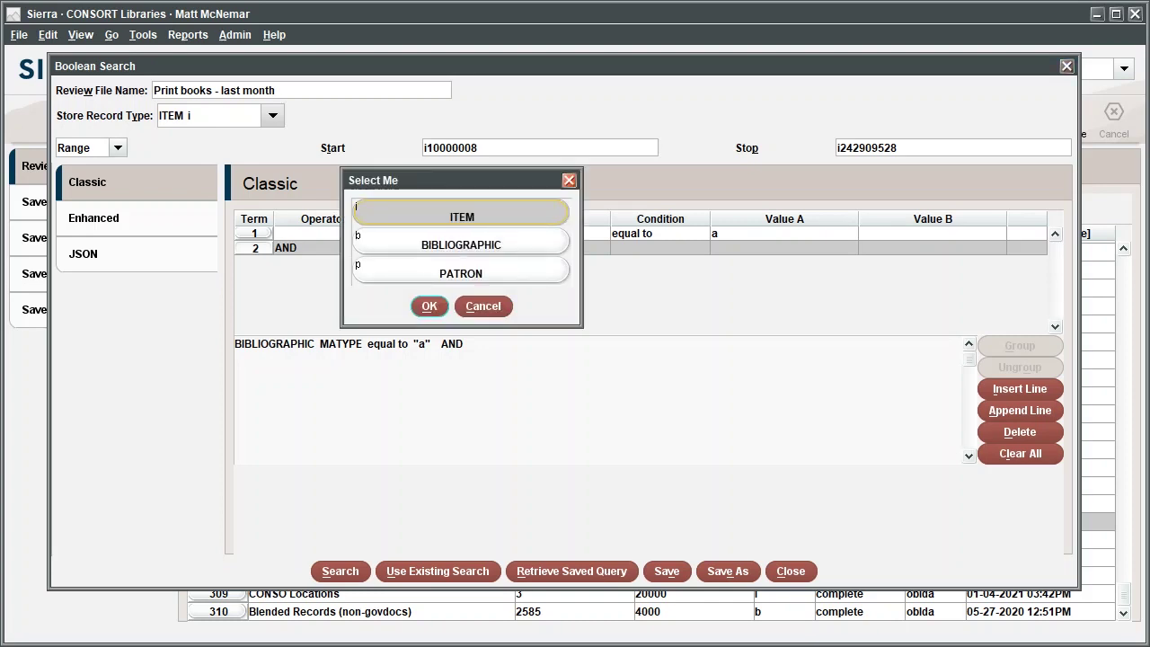
left_click(422, 308)
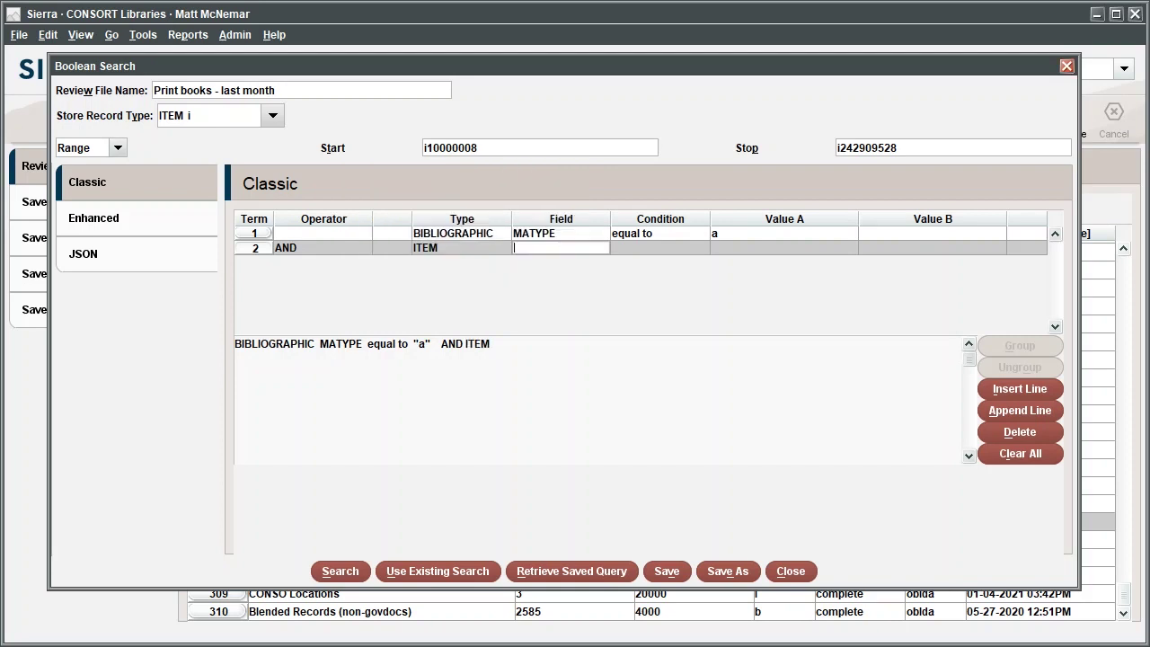
key("Return")
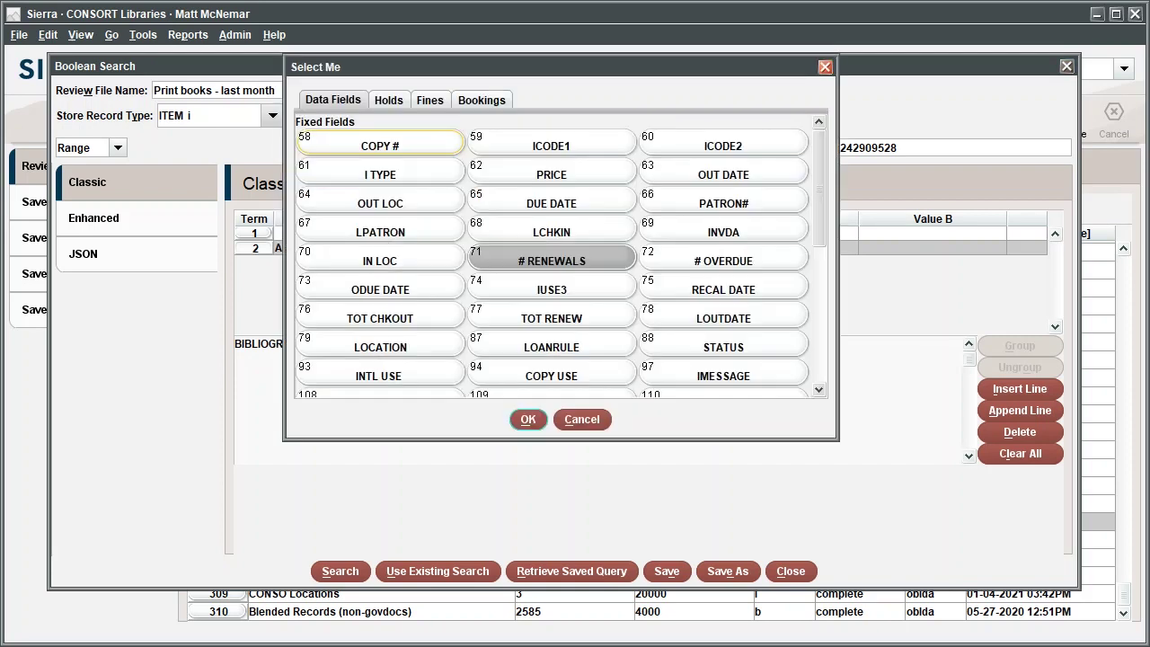
scroll(561, 255, "down", 3)
scroll(560, 254, "down", 3)
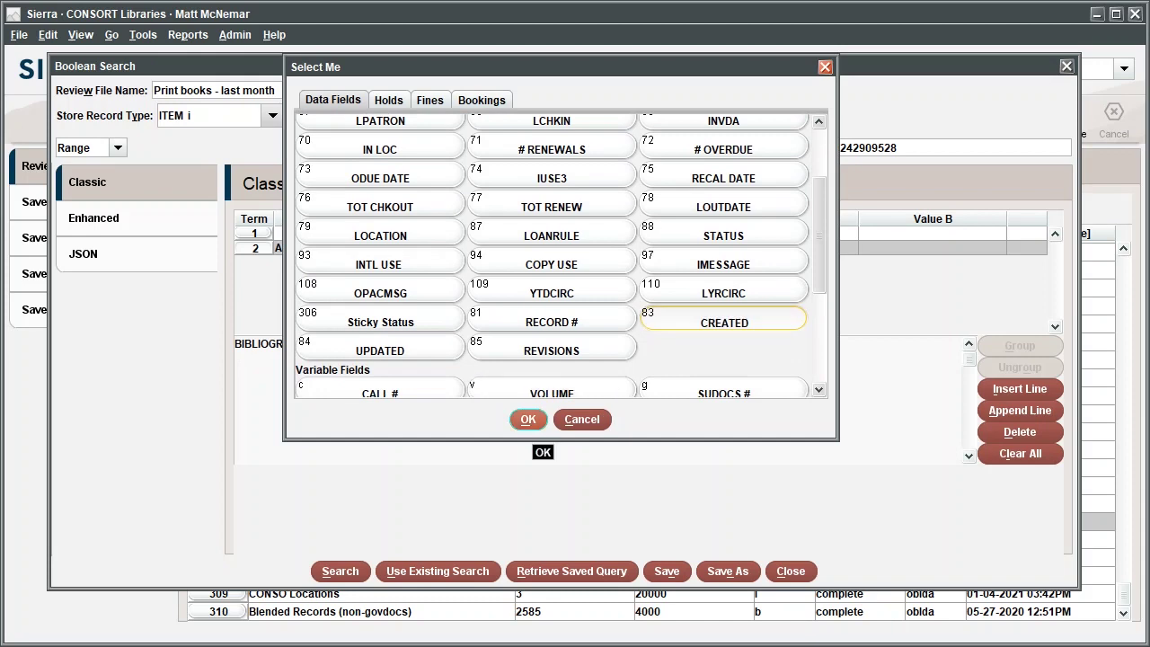
left_click(529, 419)
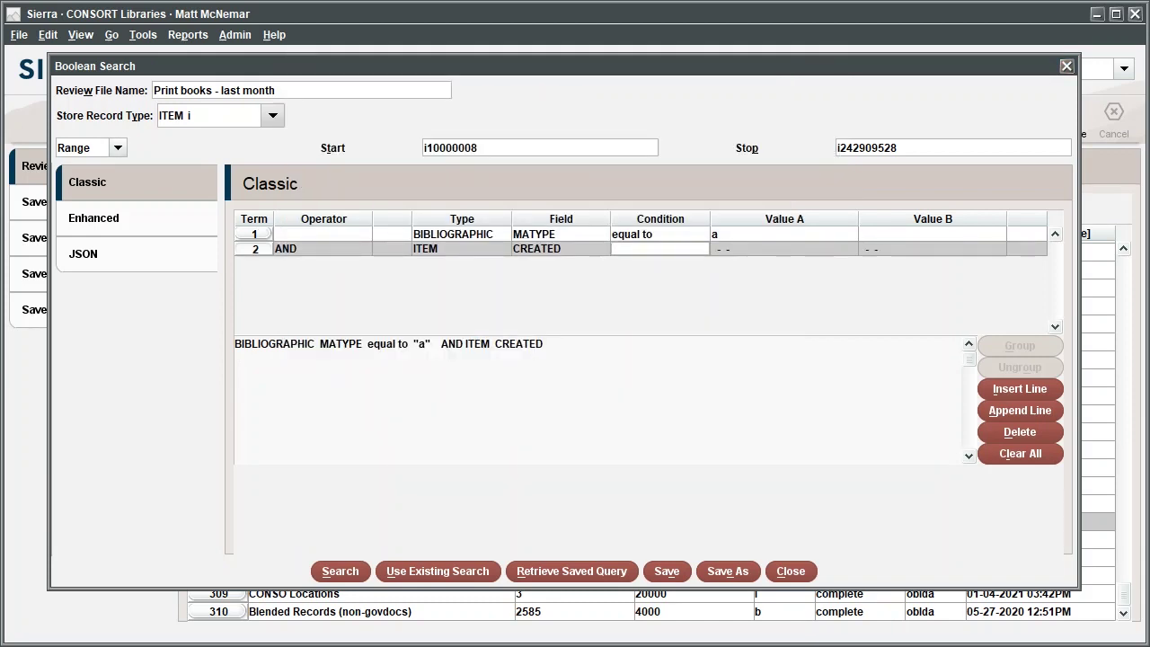
Give the CREATED term the condition "between" with the dates 12-01-2020 and 12-31-2020
double_click(661, 249)
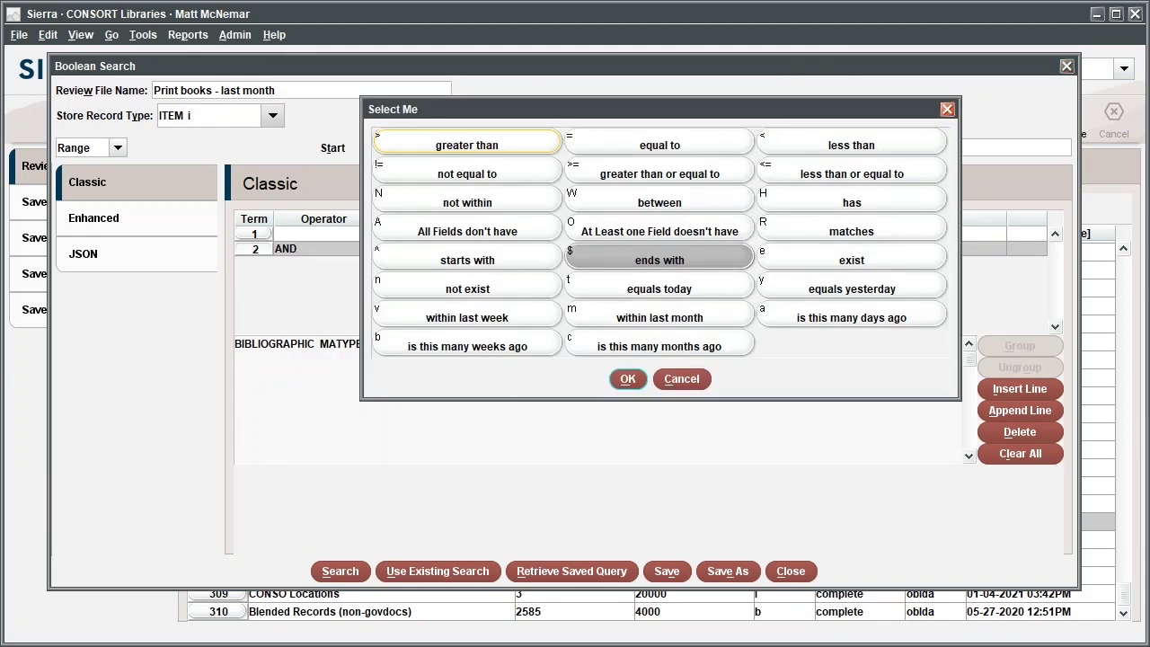
left_click(660, 201)
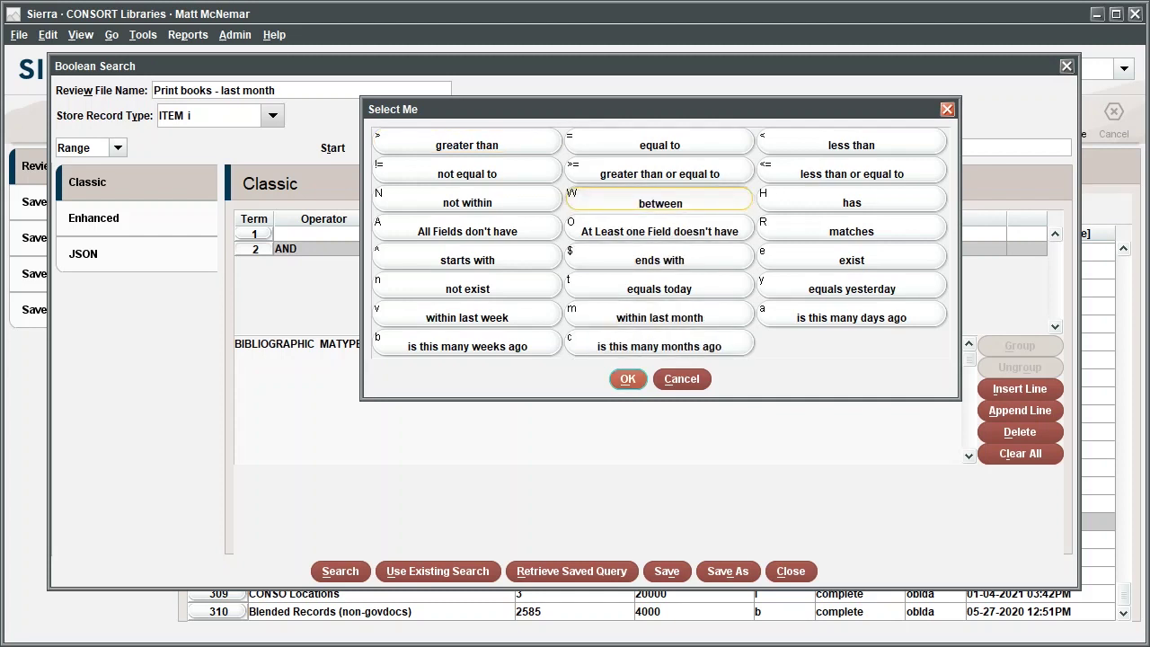
left_click(627, 378)
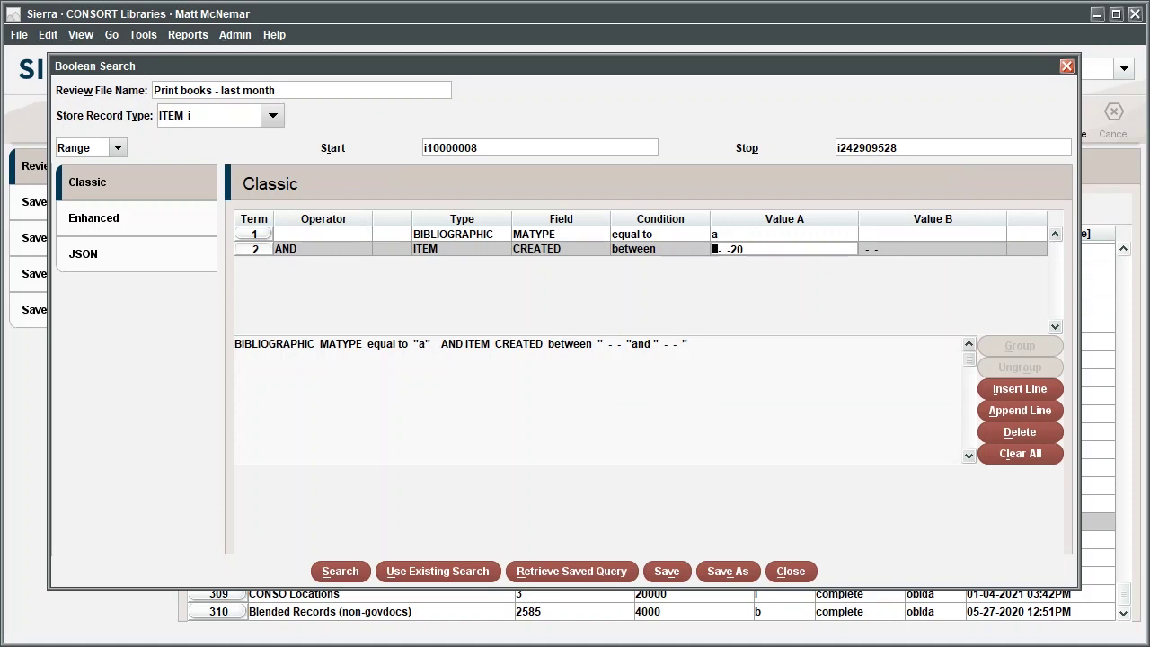
type("12-01-20")
key("Tab")
type("12-31-2020")
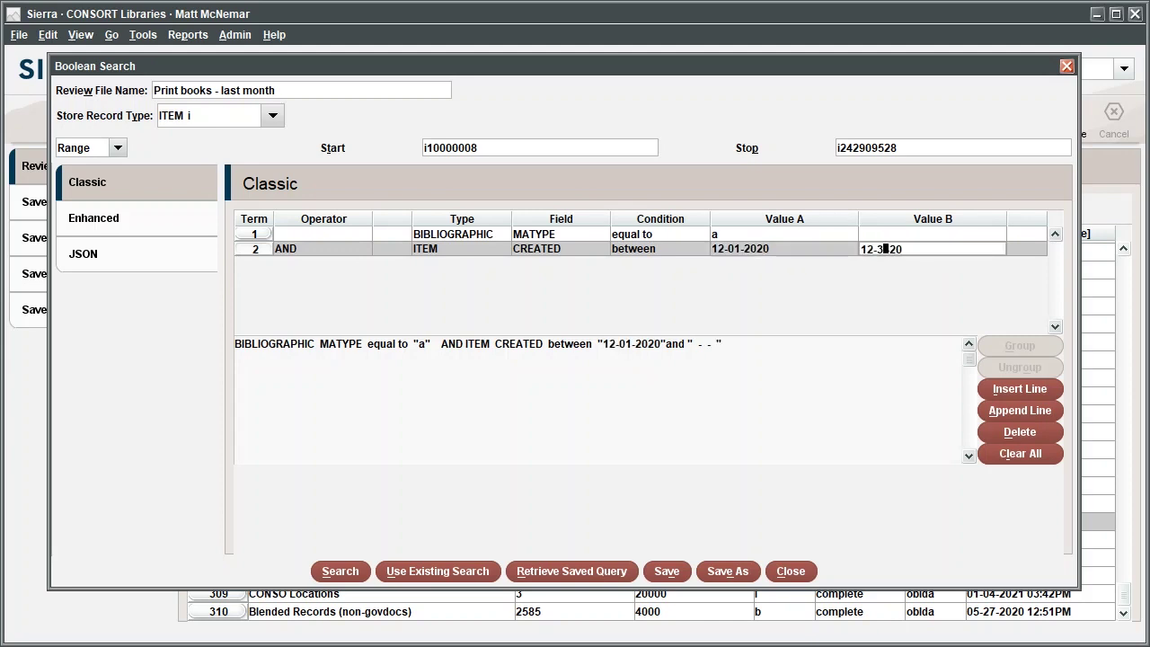
key("Tab")
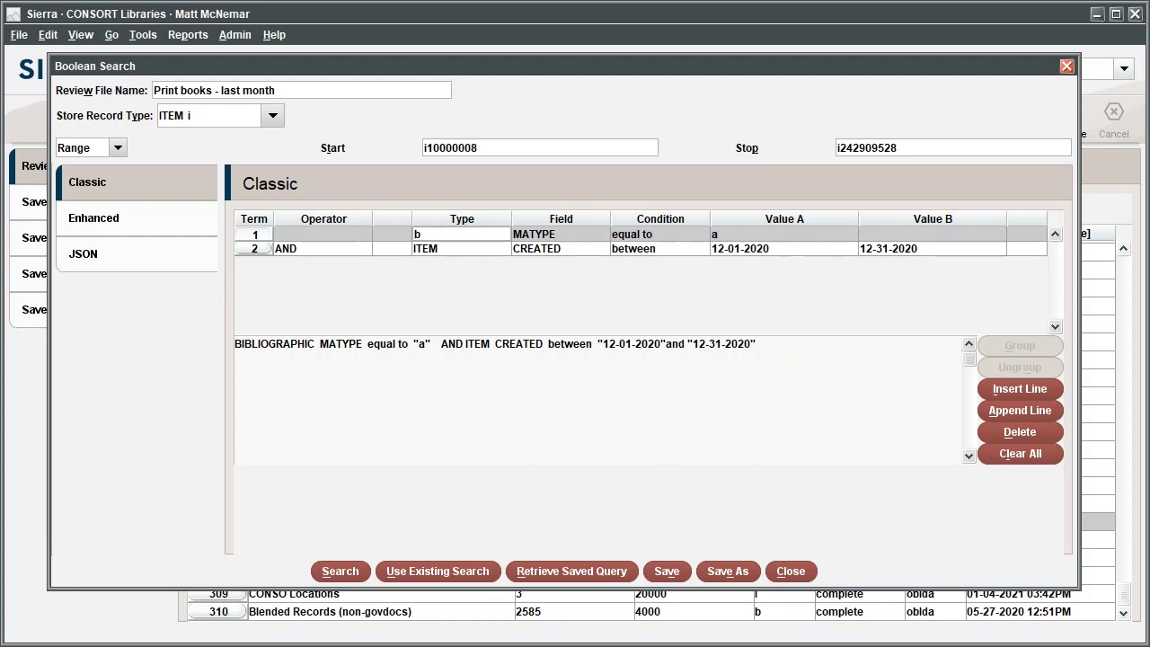
Append a third search term joined with AND, using record type ITEM and field LOCATION
left_click(1020, 409)
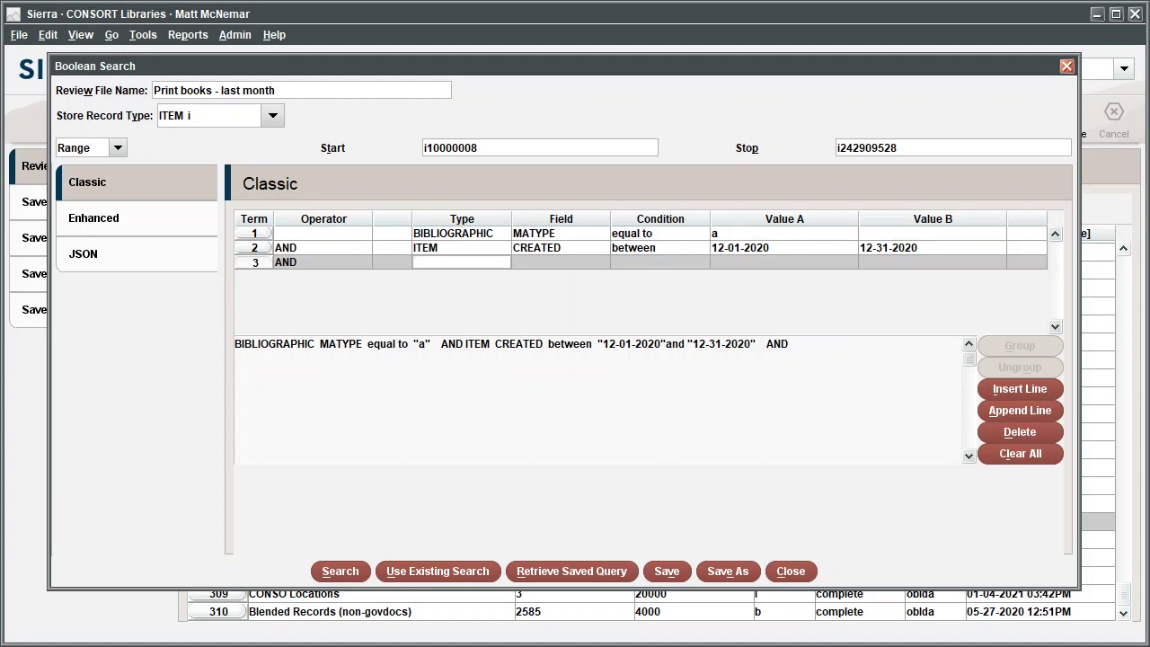
double_click(462, 263)
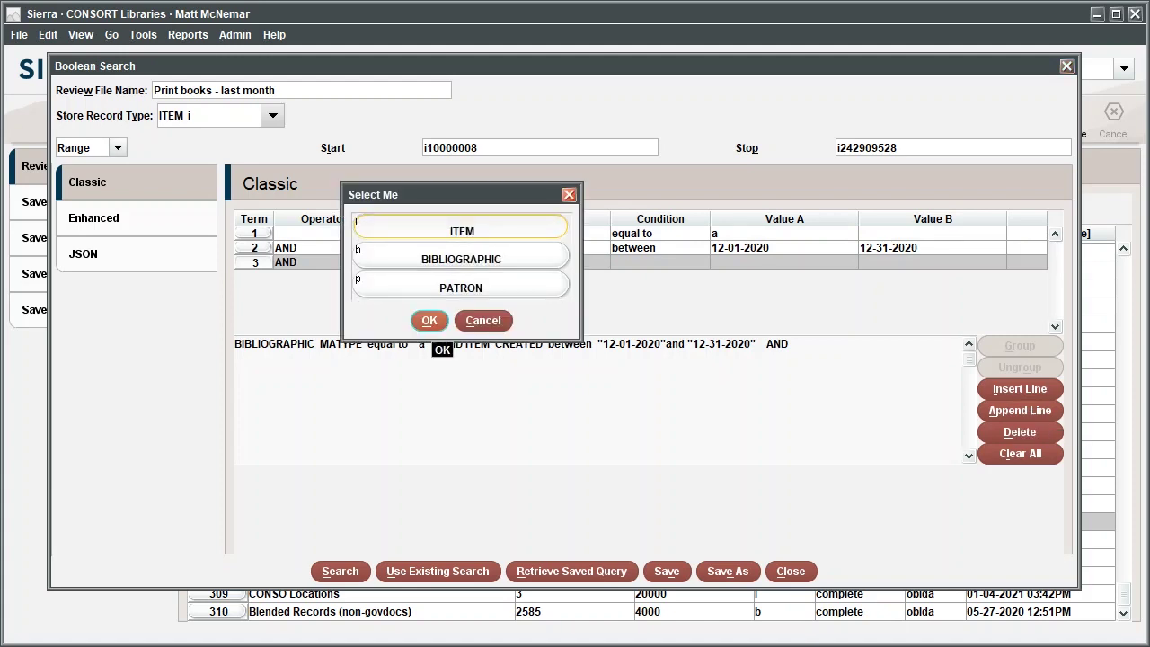
left_click(431, 322)
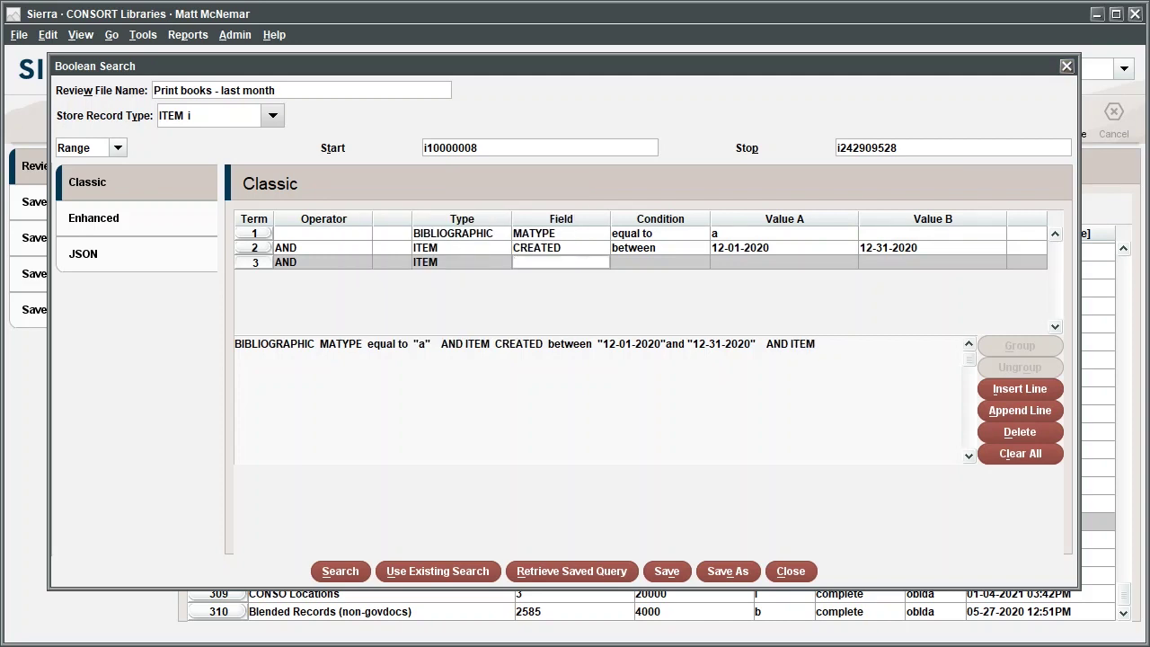
double_click(561, 262)
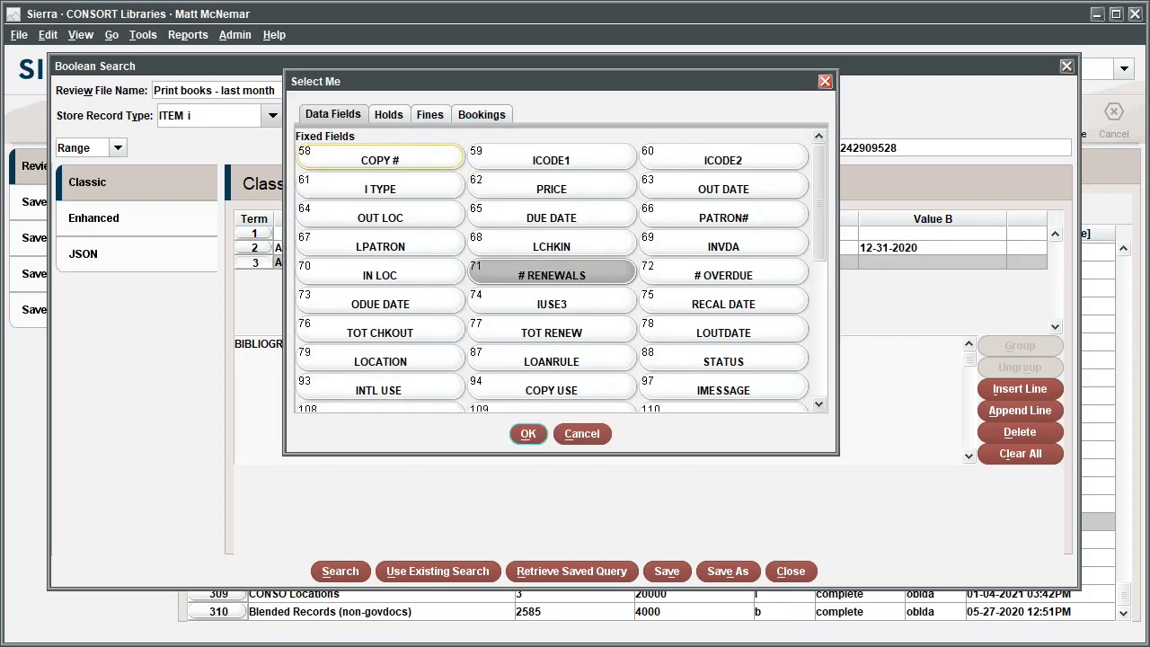
left_click(381, 359)
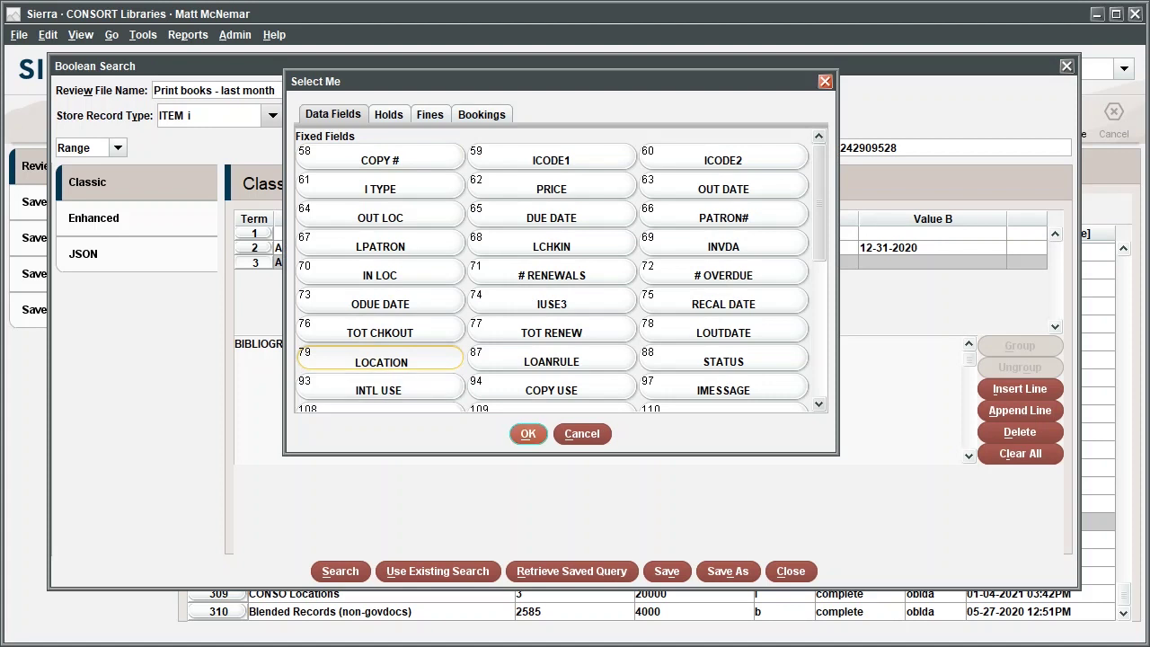
left_click(527, 433)
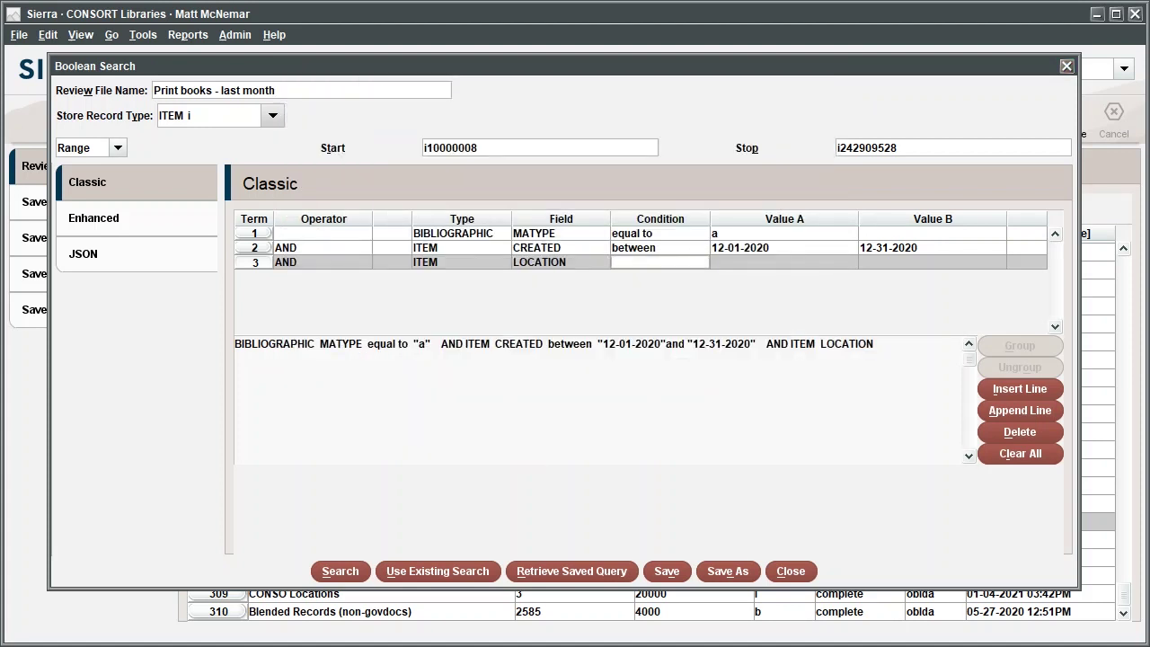
Give the LOCATION term the condition "starts with" and the value k, and run the search
double_click(679, 263)
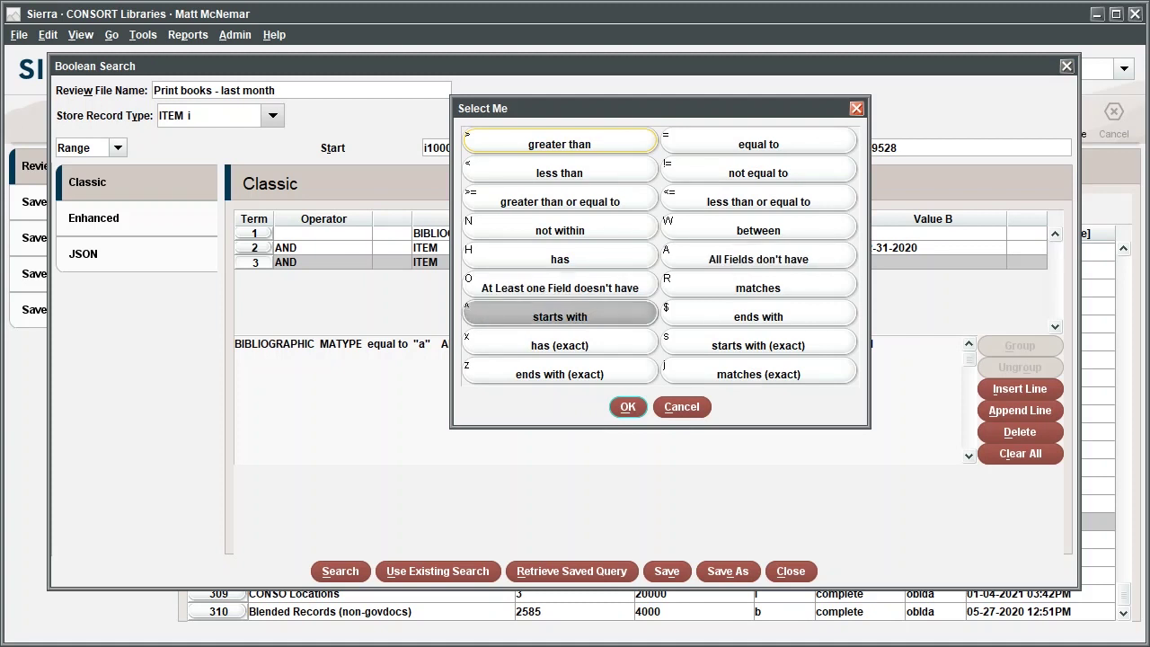
left_click(559, 314)
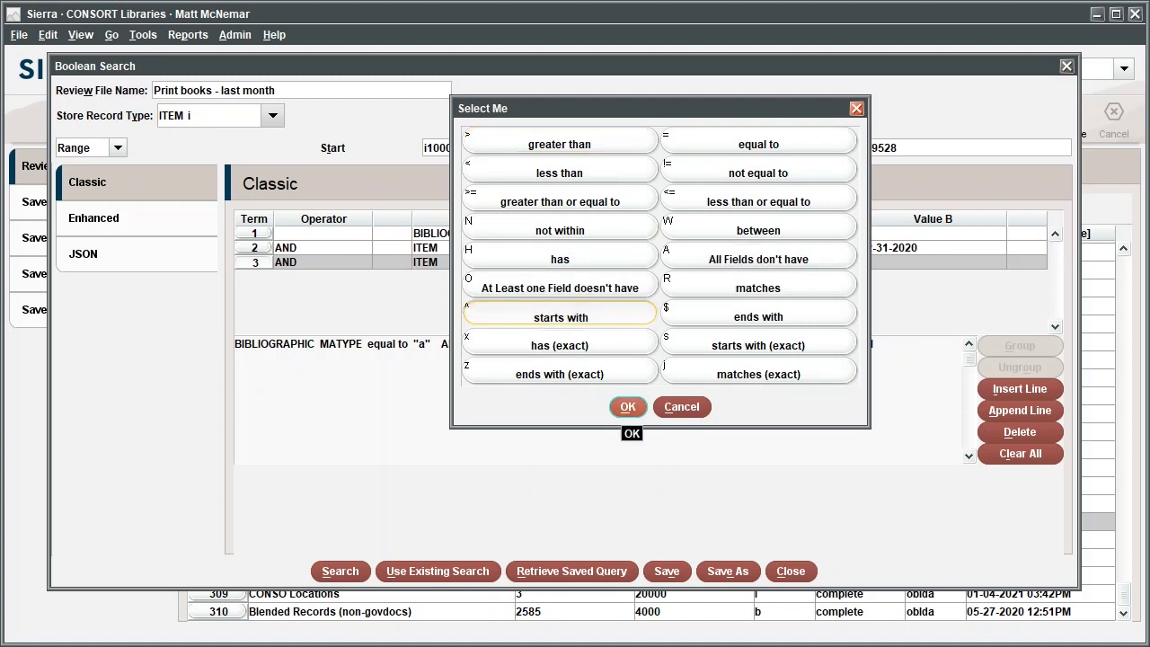
left_click(627, 406)
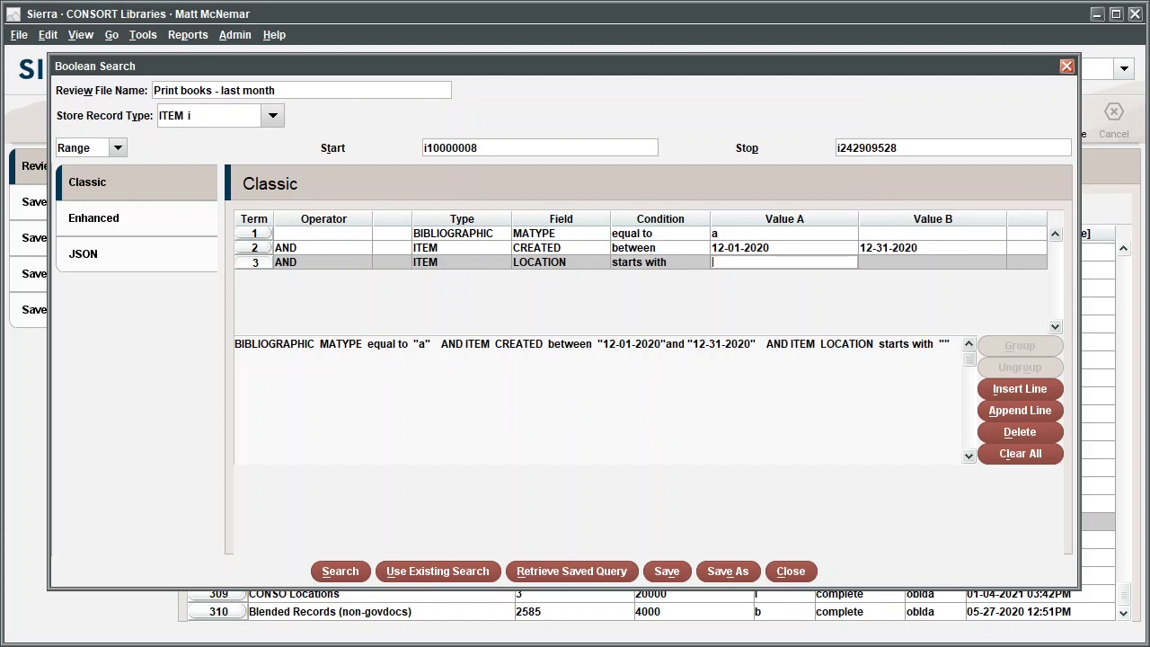
type("k")
key("Tab")
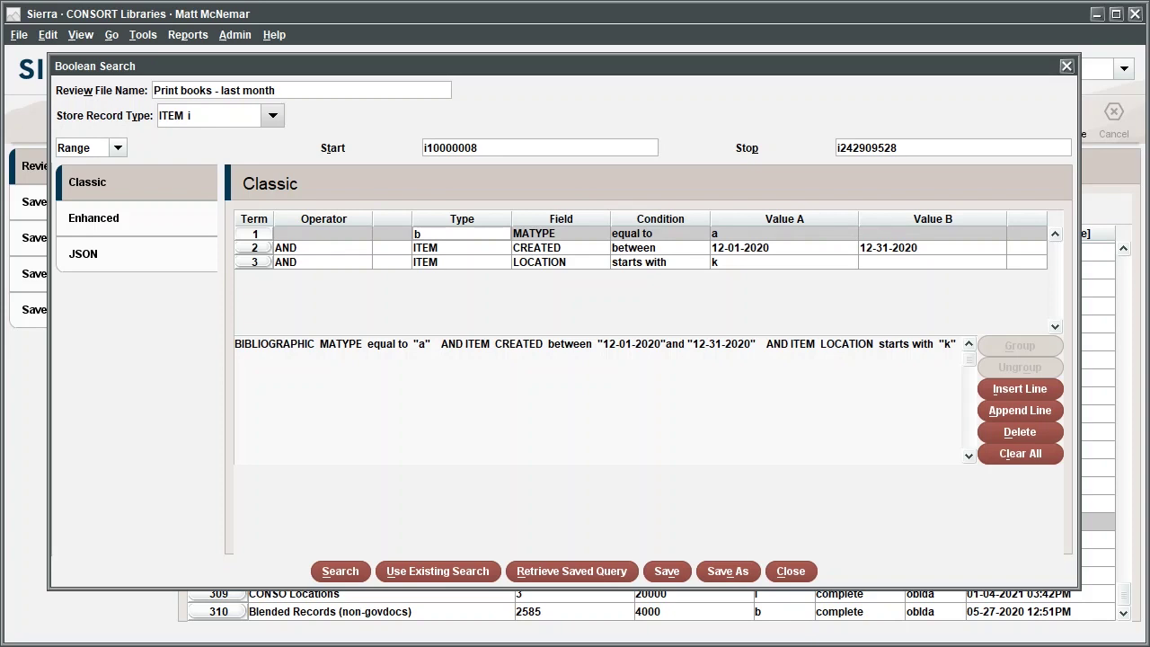
left_click(341, 571)
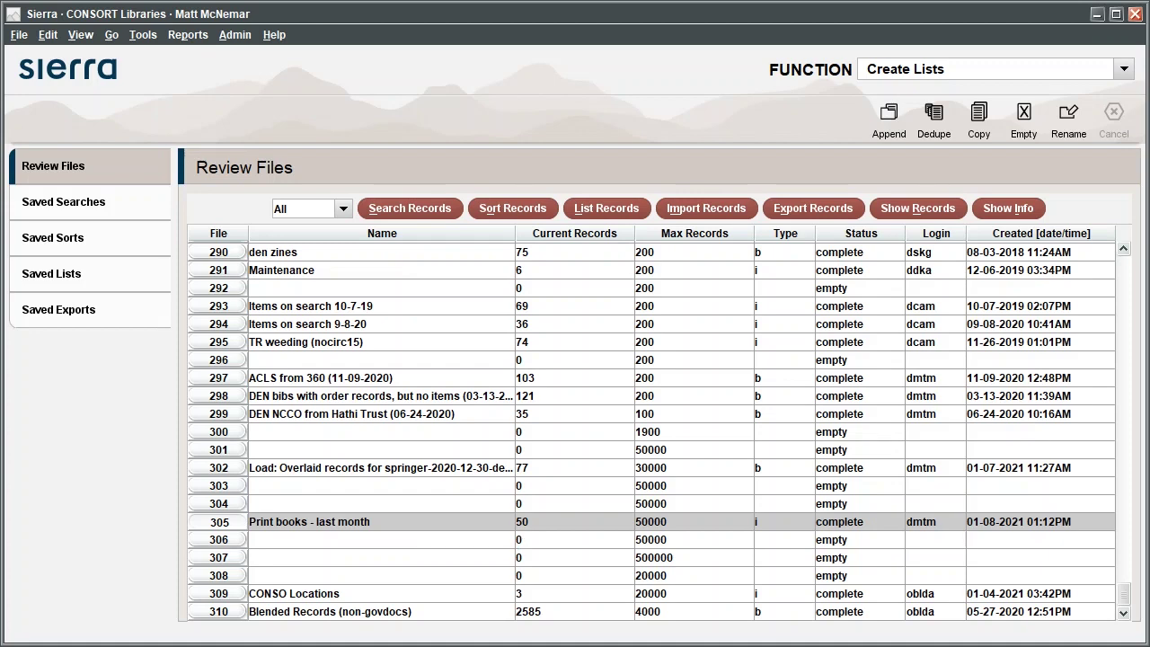
View the records in "Print books - last month", inspect the row 11 item record of The Cambridge history of the American Civil War, and close both
double_click(418, 523)
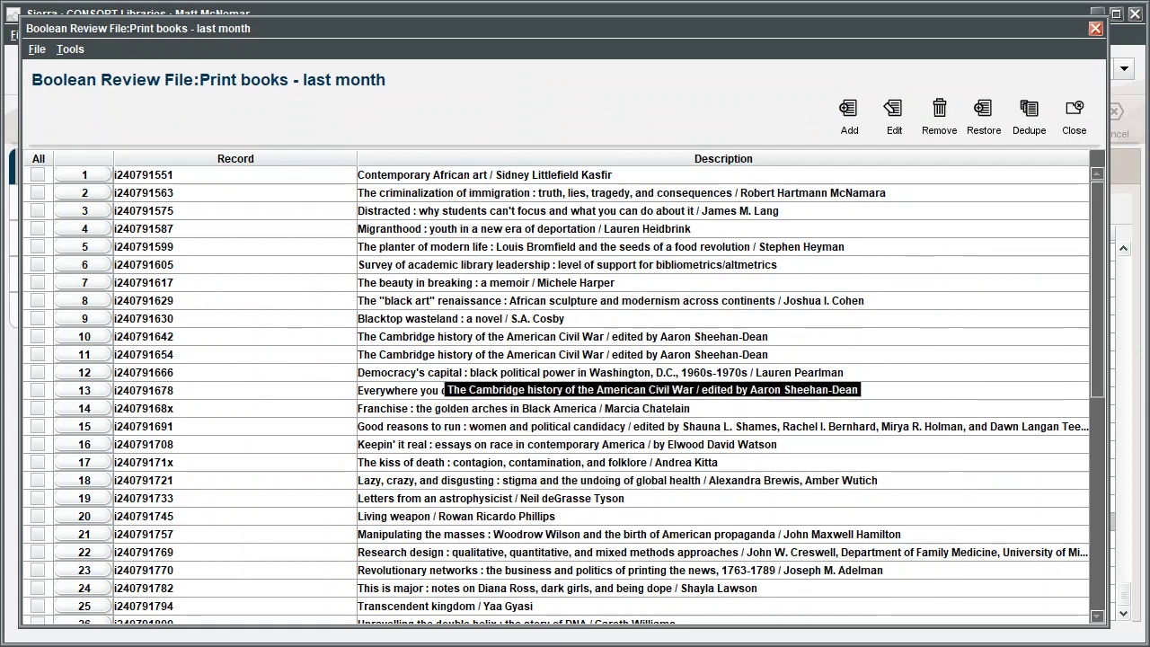
double_click(447, 354)
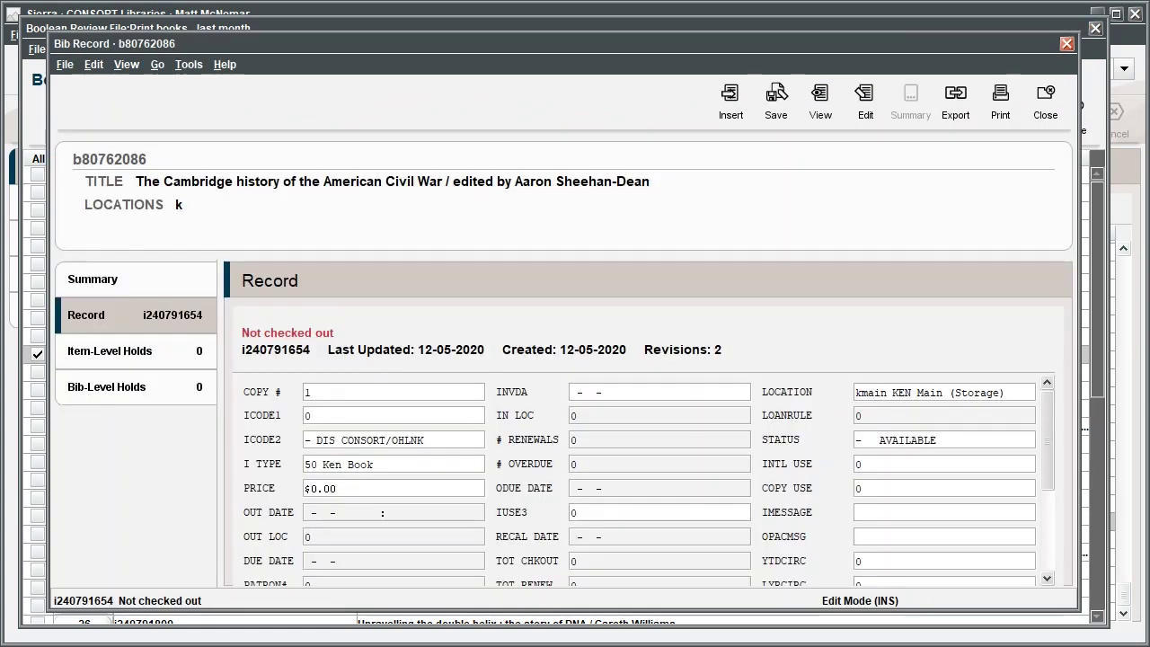
left_click(1046, 98)
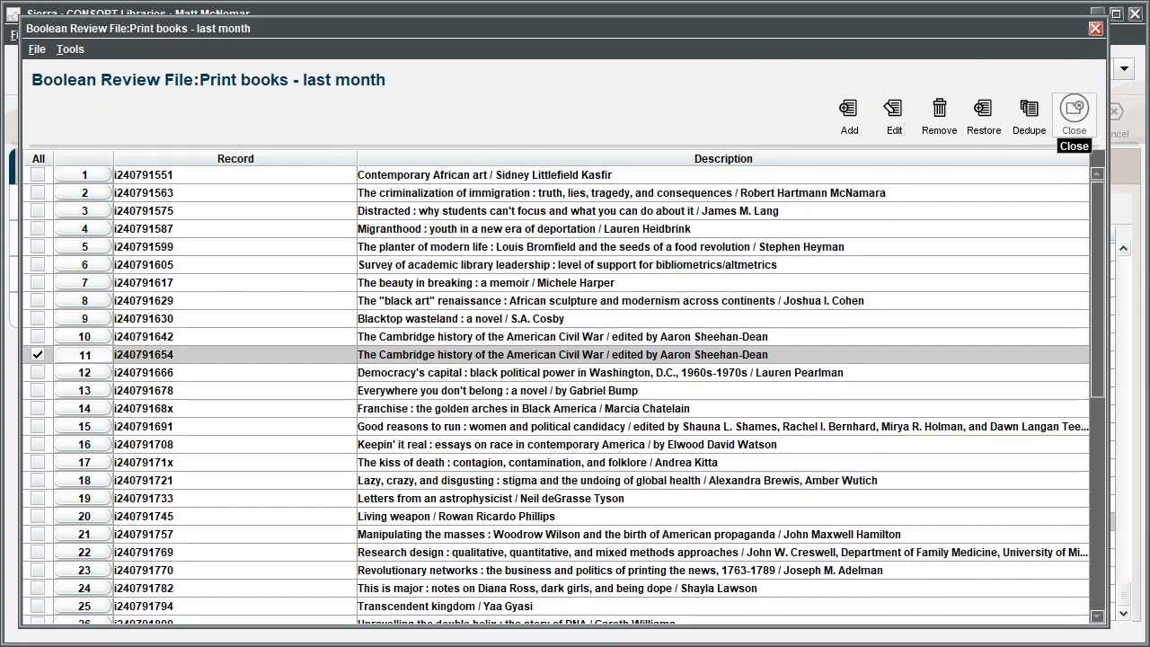
left_click(1074, 112)
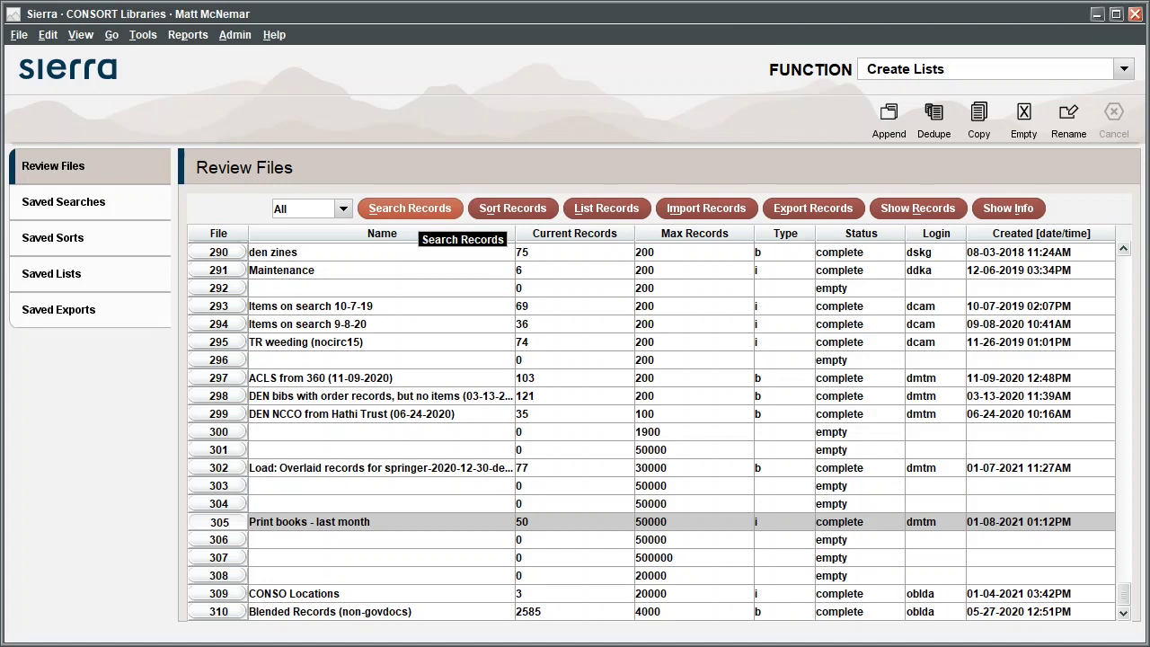
Edit the existing query of review file 305 and rename the review file "Print books - last week"
left_click(409, 208)
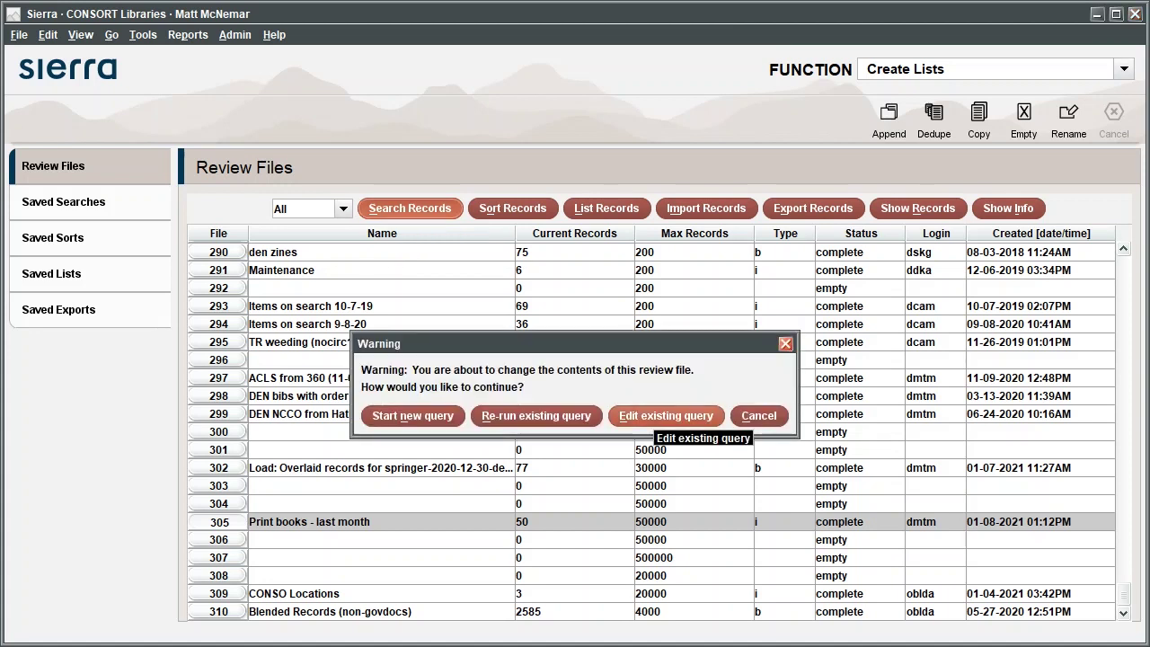
left_click(666, 415)
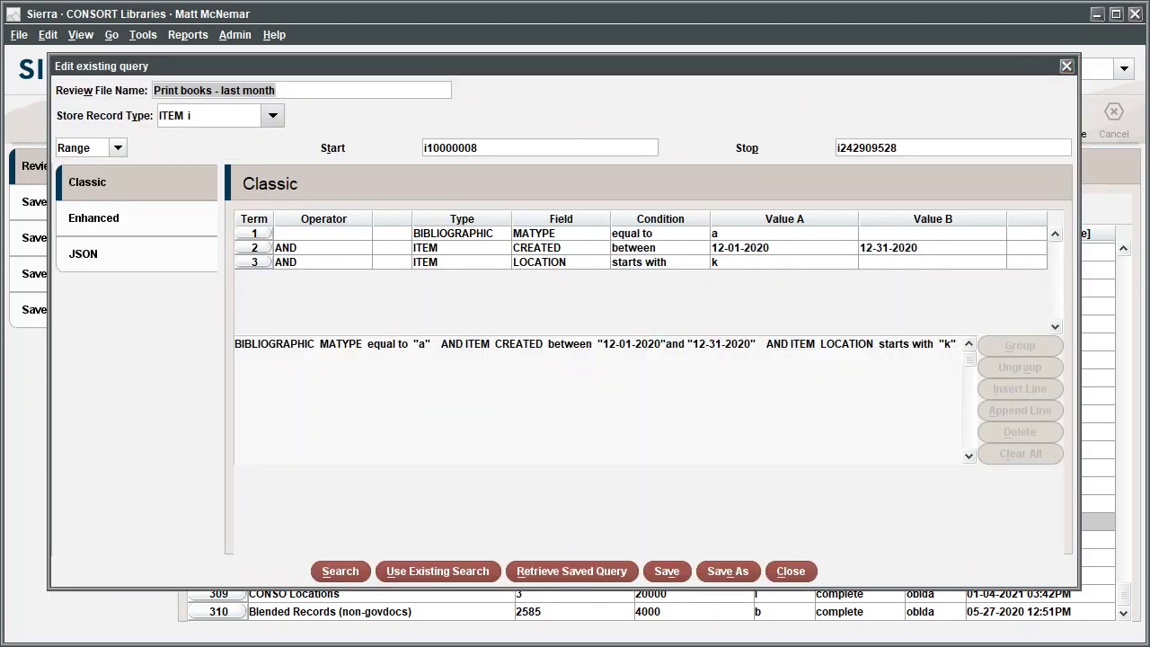
left_click(275, 90)
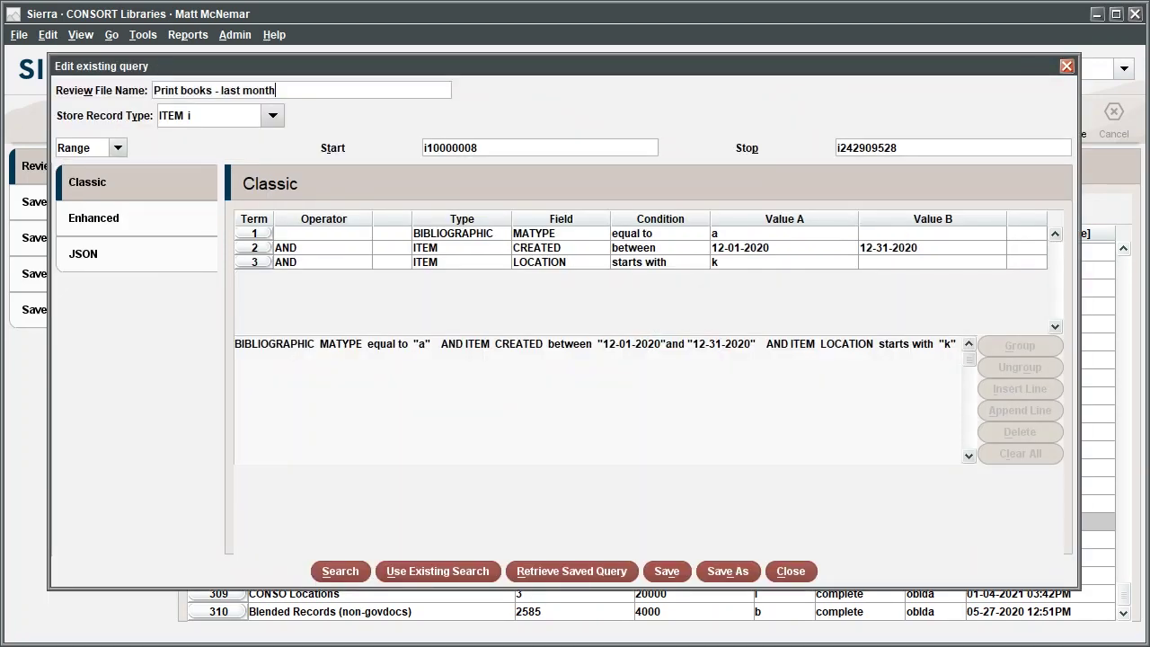
key("BackSpace")
key("BackSpace")
key("BackSpace")
key("BackSpace")
key("BackSpace")
type("week")
Change the CREATED term's condition to "within last week" and run the search again
double_click(661, 249)
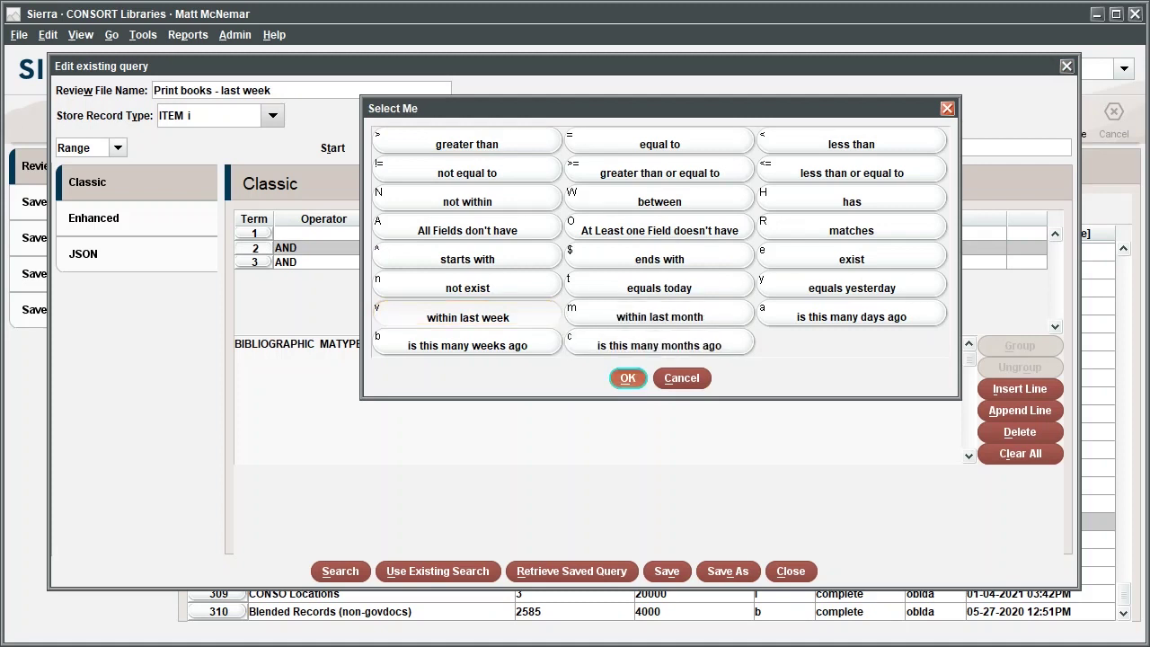
key("Return")
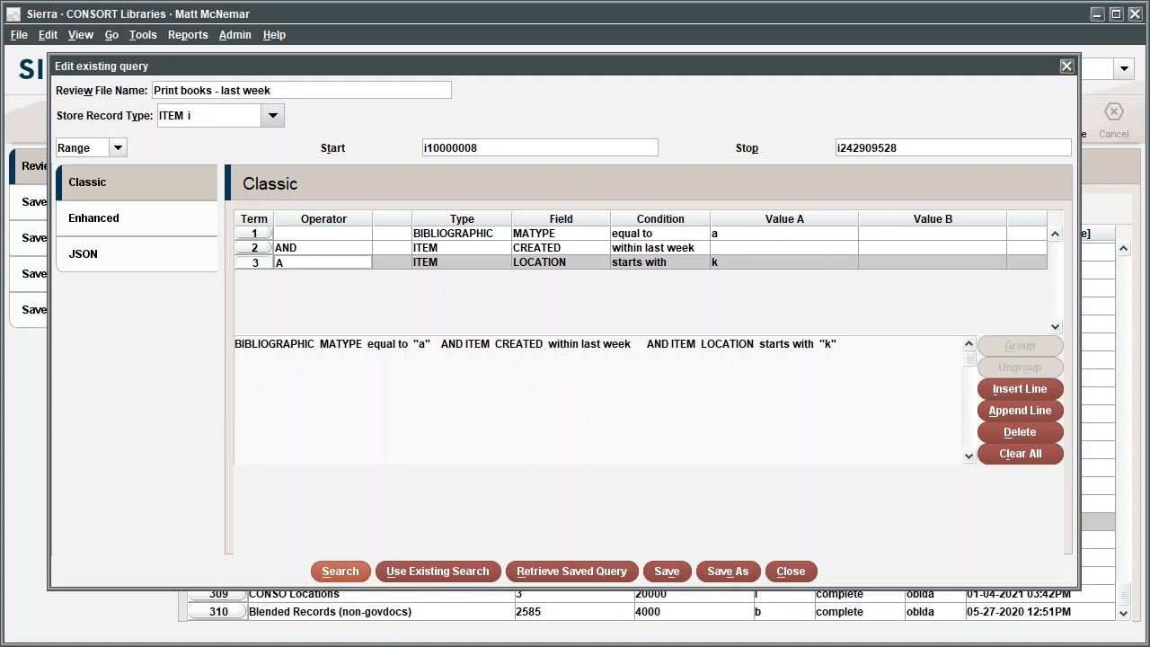
left_click(339, 571)
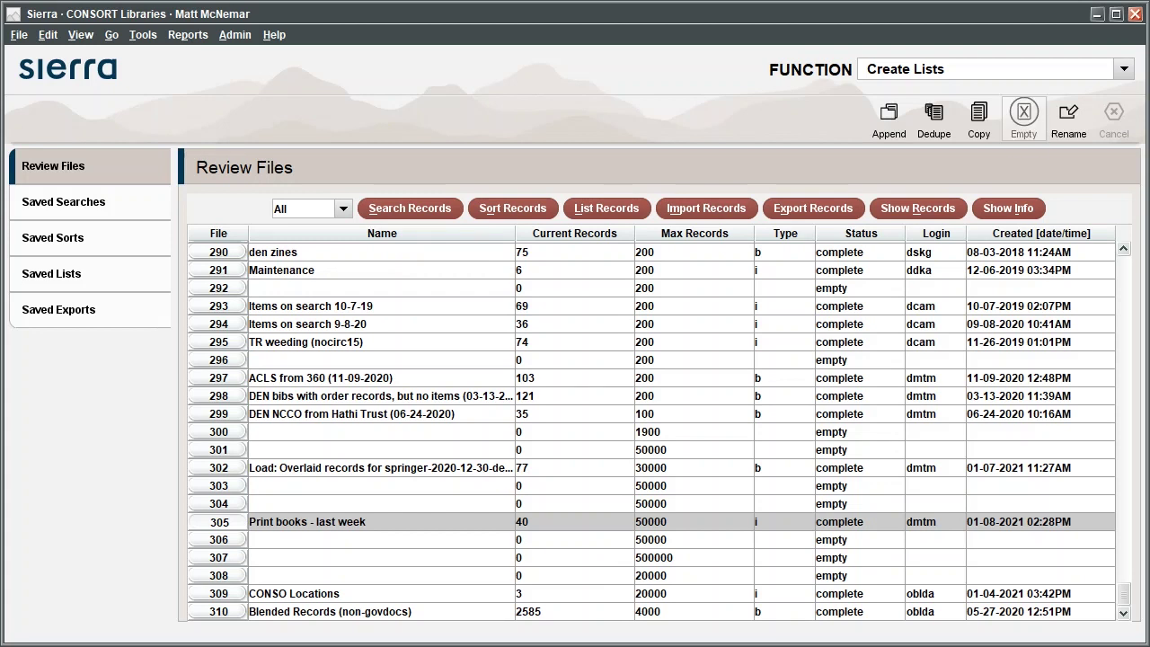
Empty the "Print books - last week" review file
left_click(1023, 112)
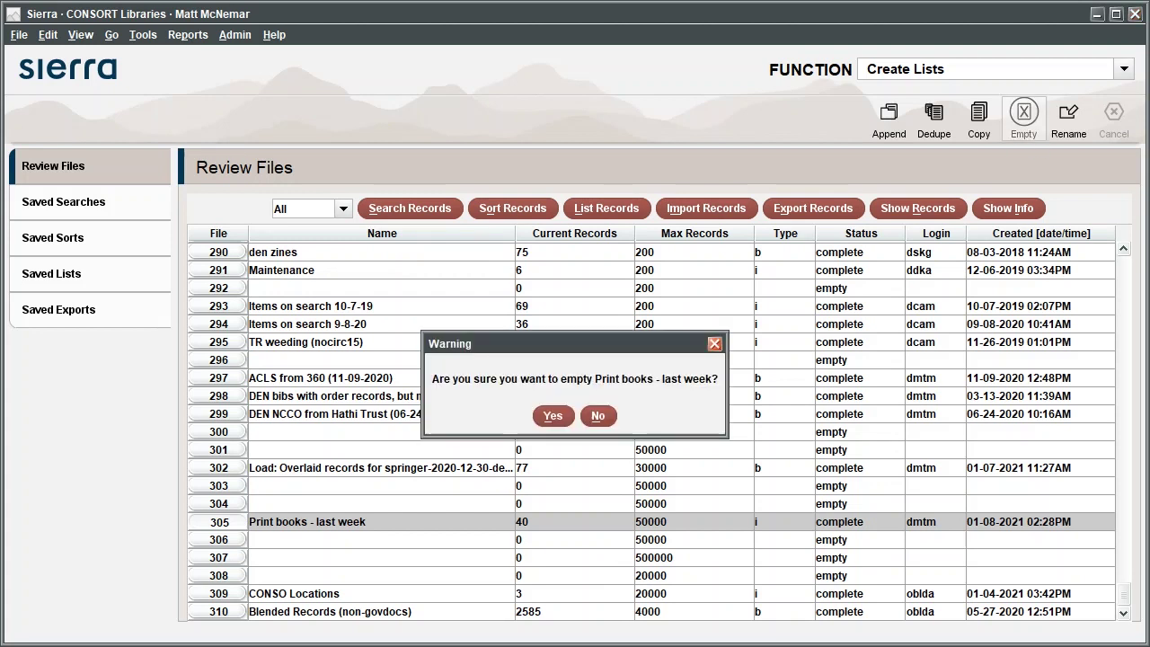
left_click(553, 416)
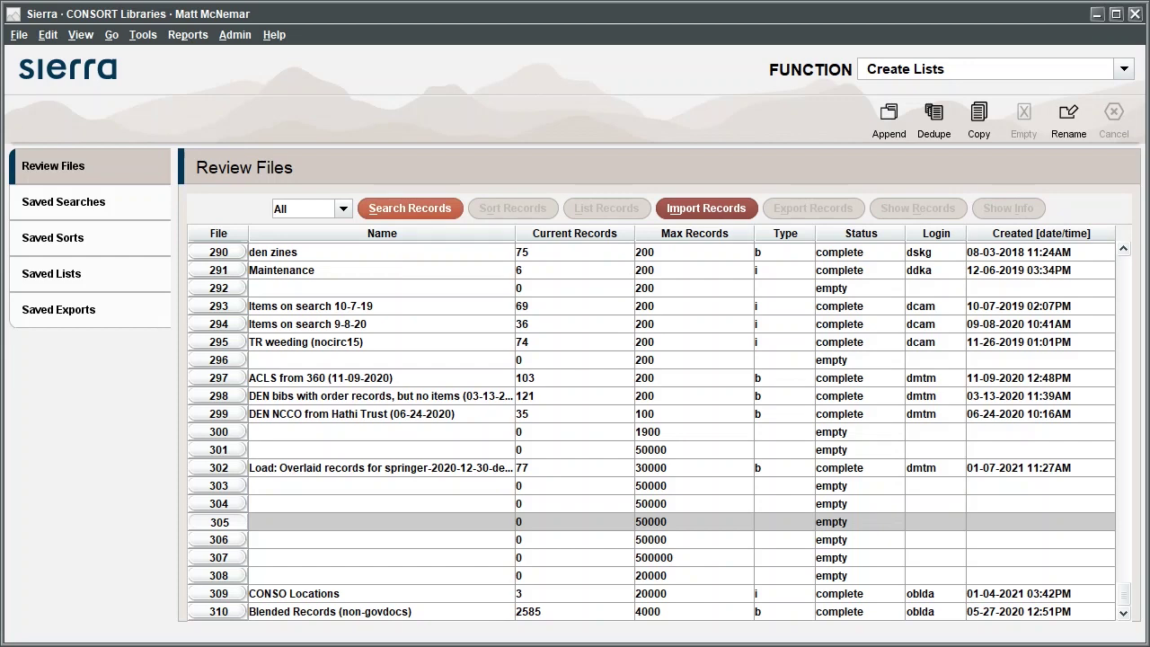
Start a new search in the empty file 305 named "Streaming videos - history", storing BIBLIOGRAPHIC records over the full Range
left_click(410, 208)
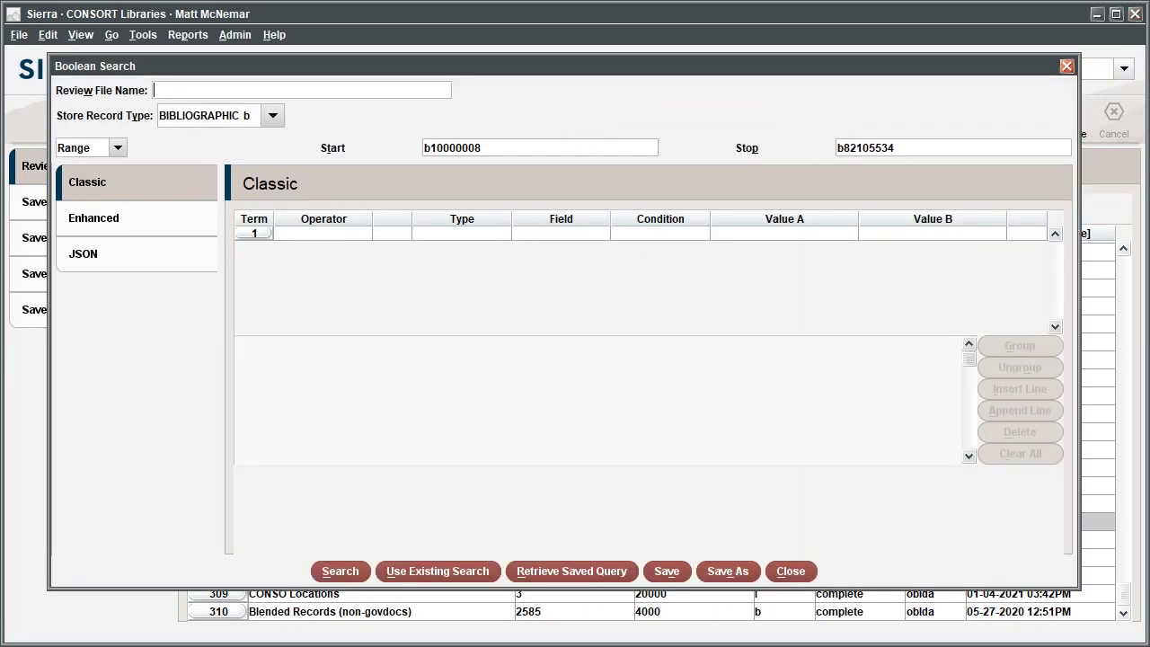
type("Streaming videos - history")
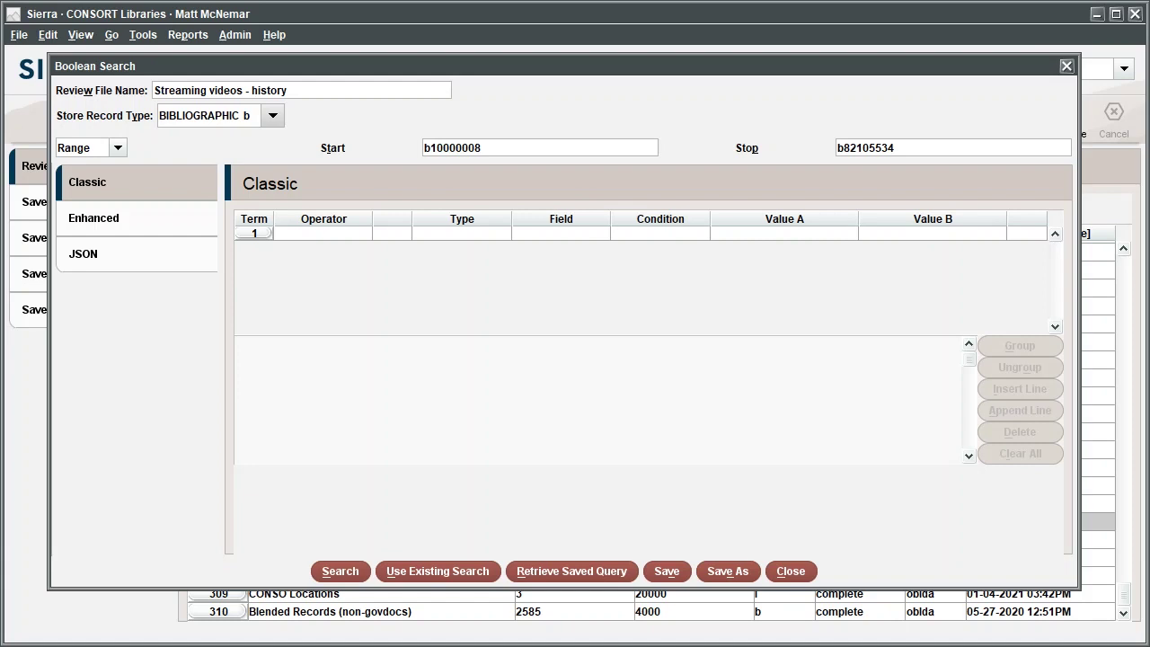
left_click(272, 116)
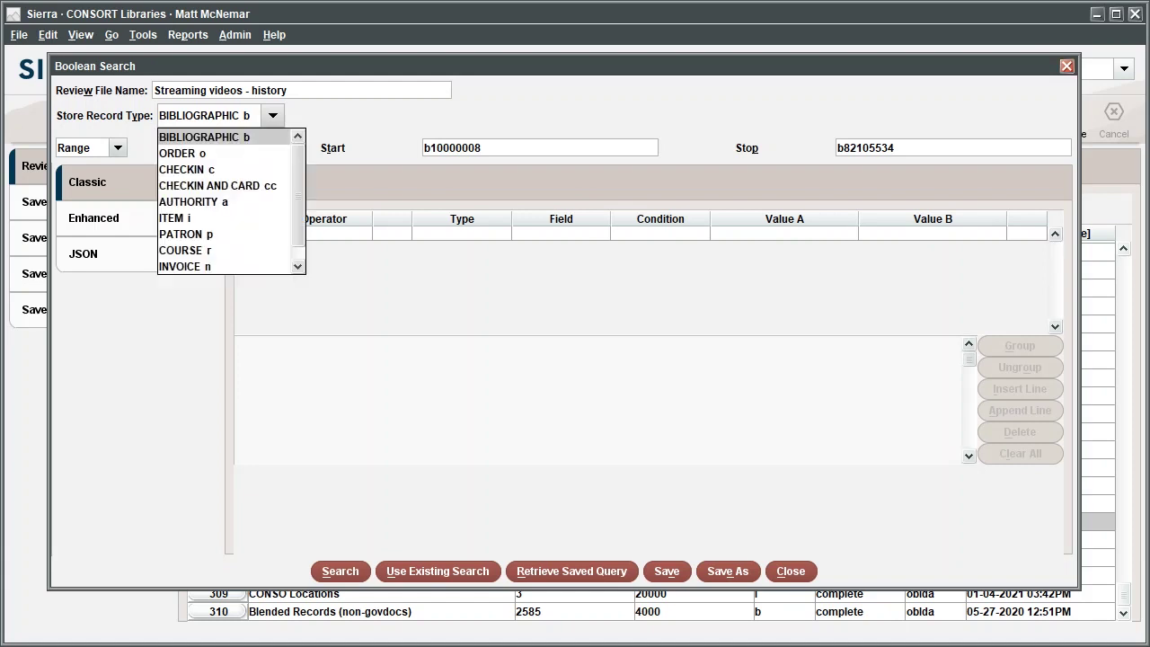
key("Return")
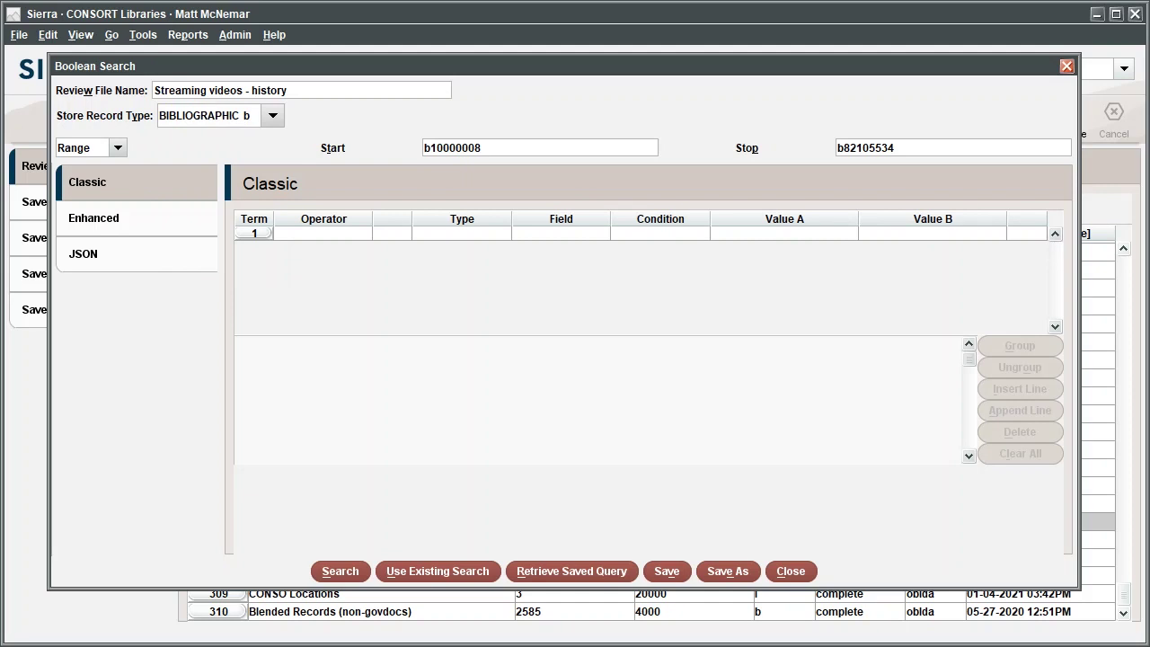
key("Tab")
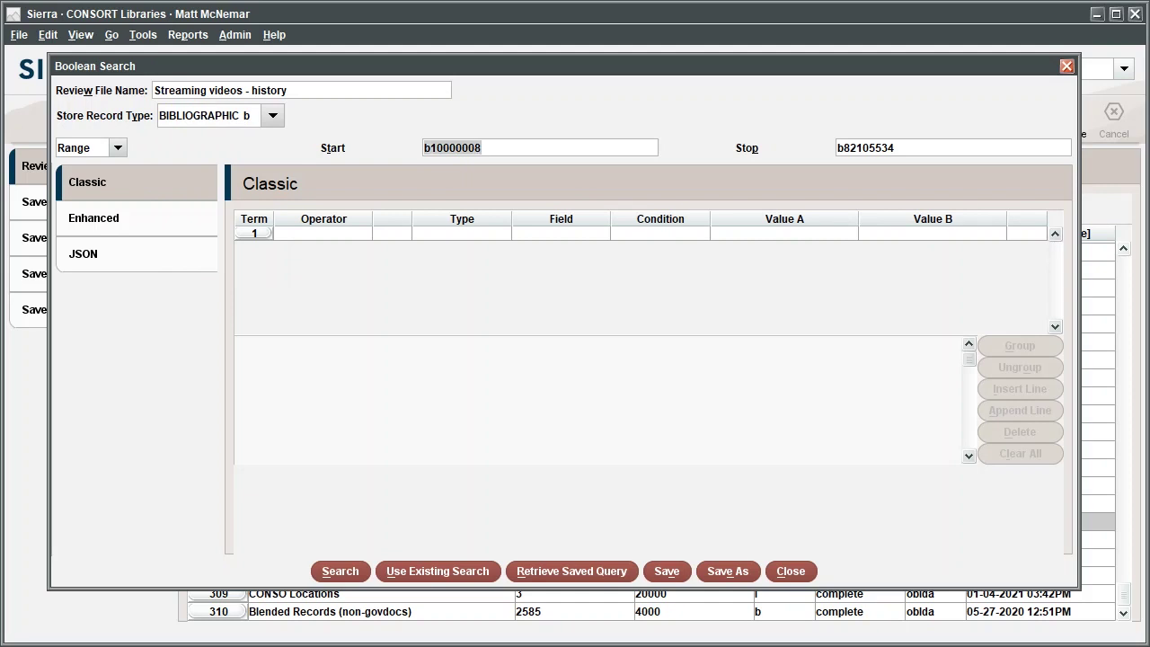
key("Tab")
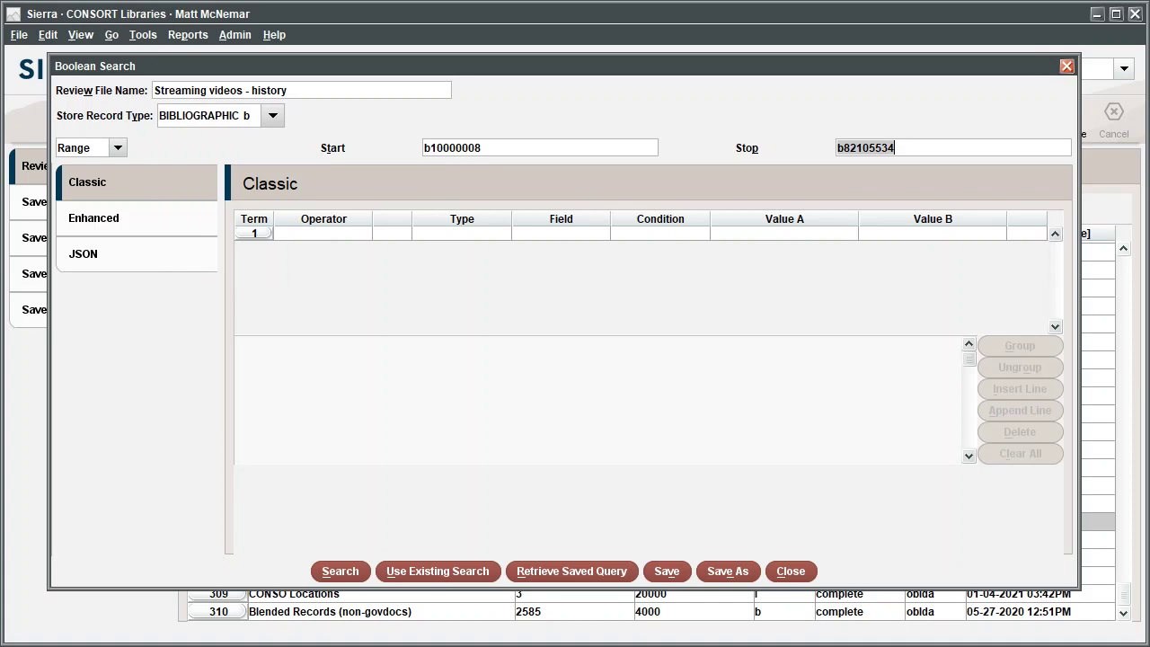
Define the first search term as record type BIBLIOGRAPHIC with the field MARC Tag 245
double_click(462, 234)
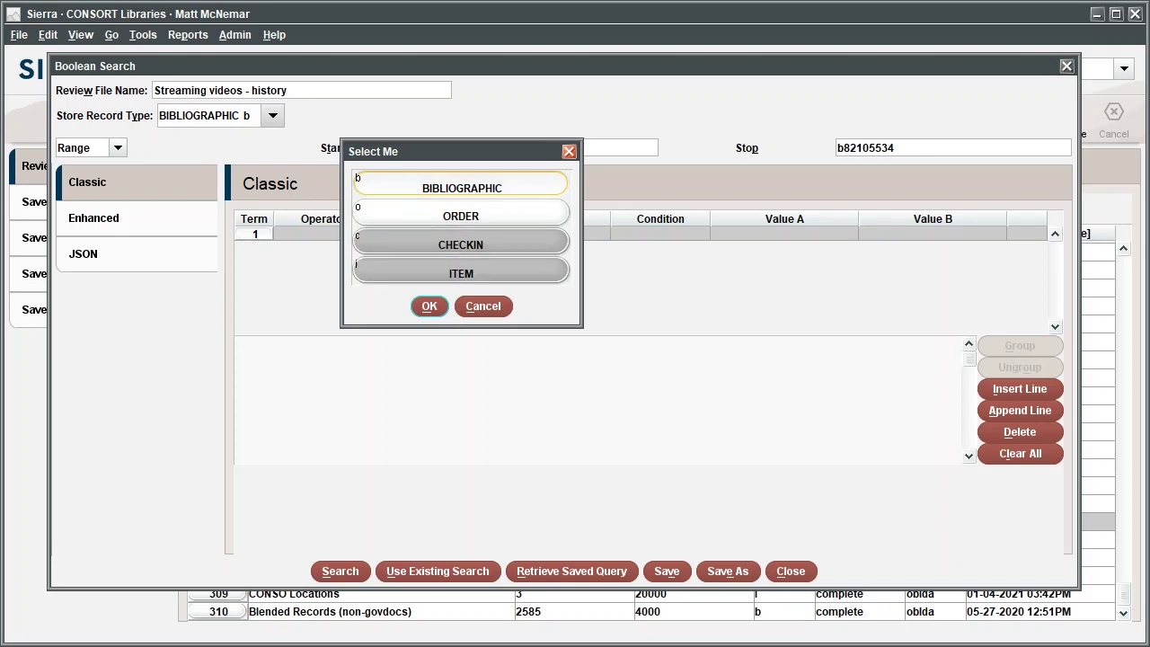
left_click(430, 306)
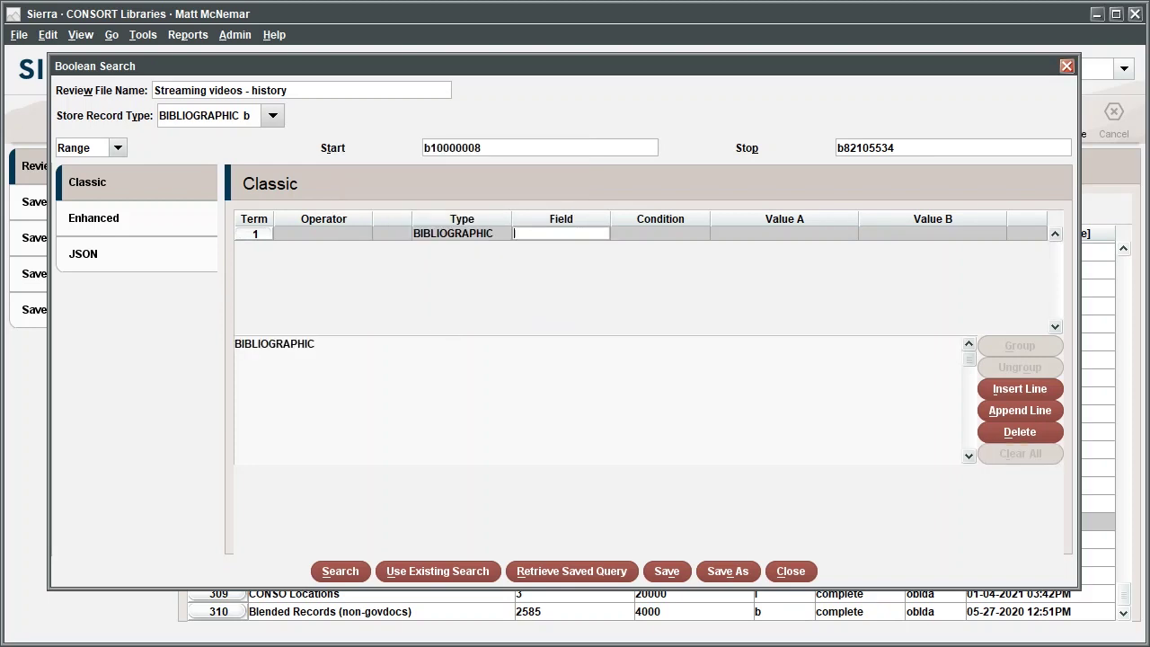
double_click(561, 233)
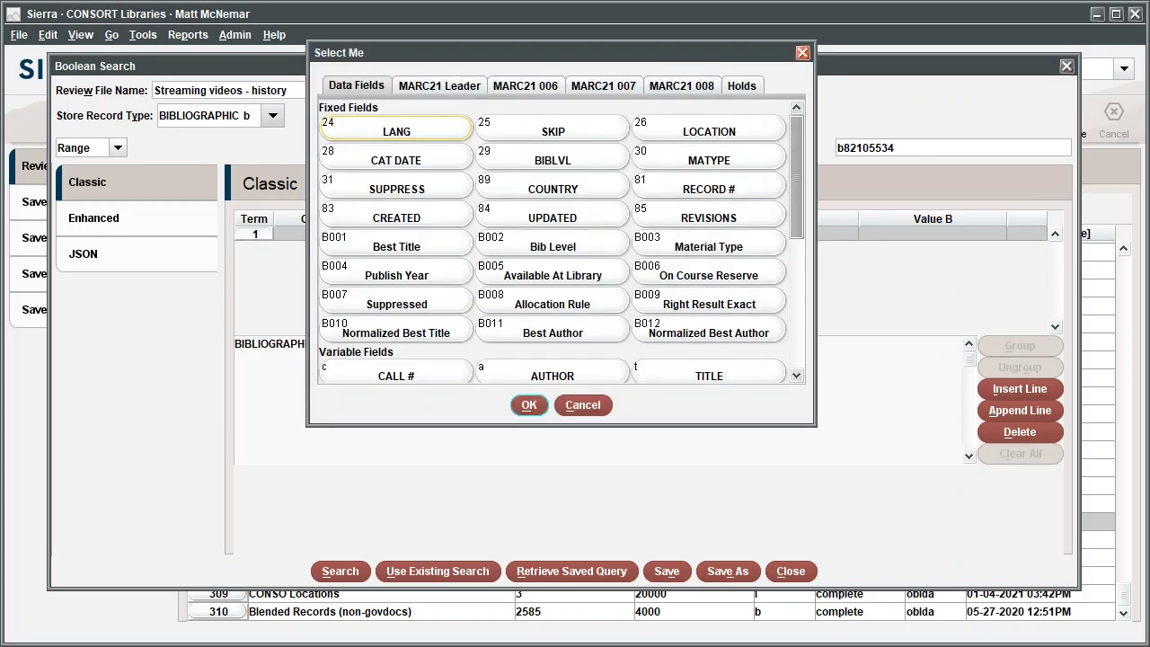
left_click_drag(797, 190, 797, 320)
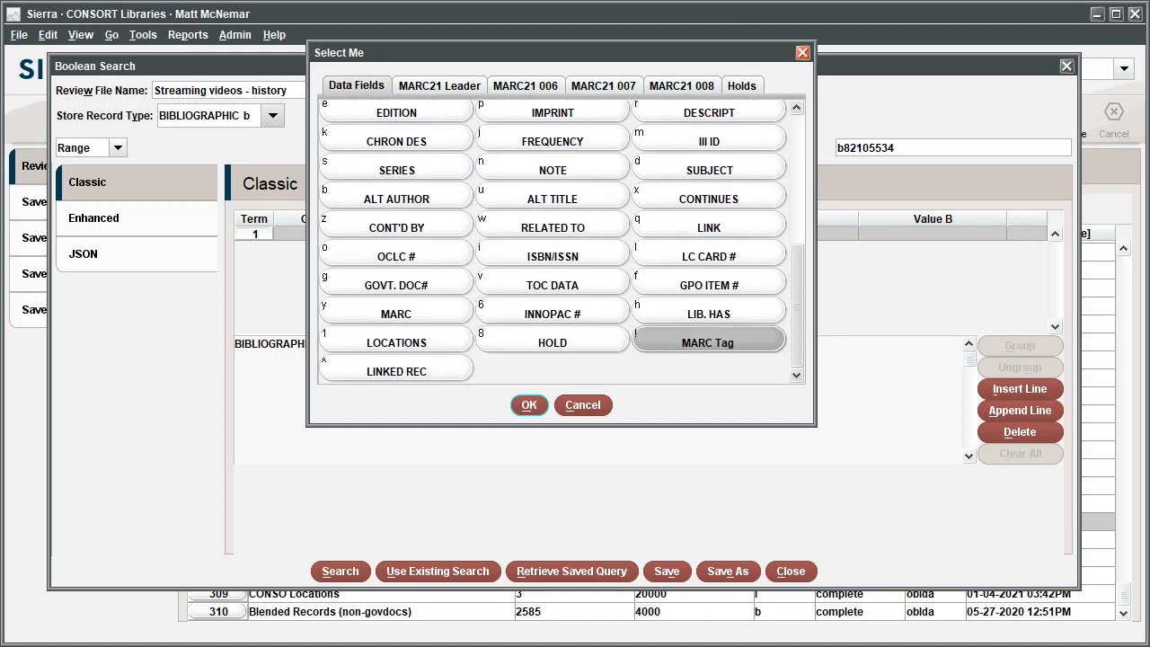
left_click(708, 341)
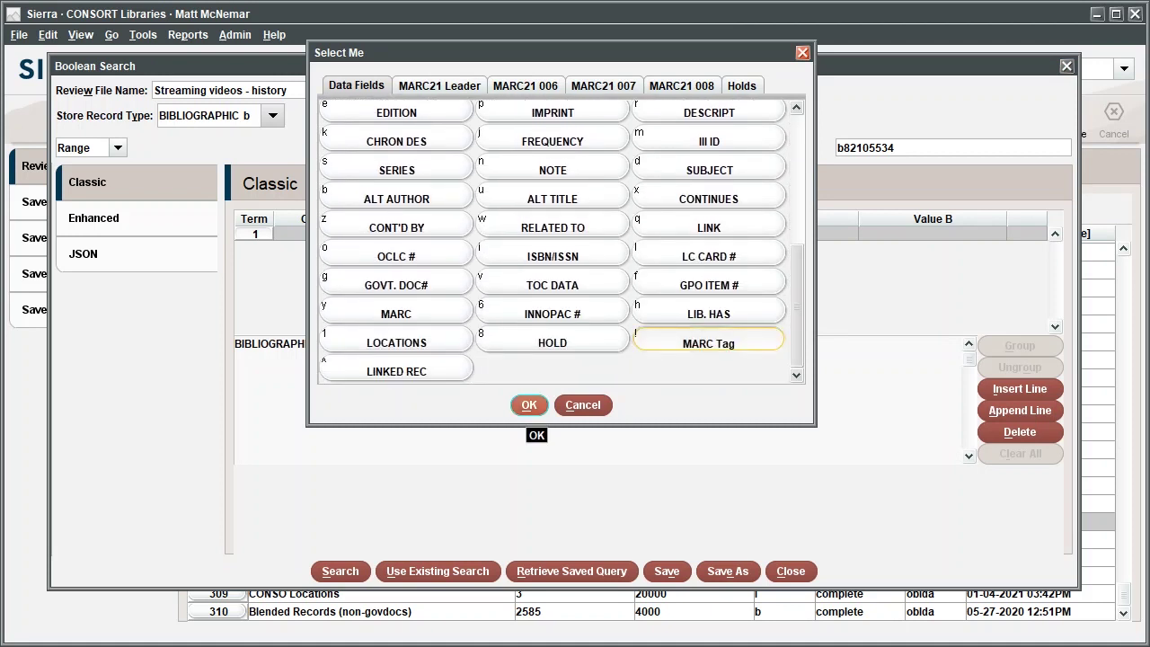
left_click(530, 406)
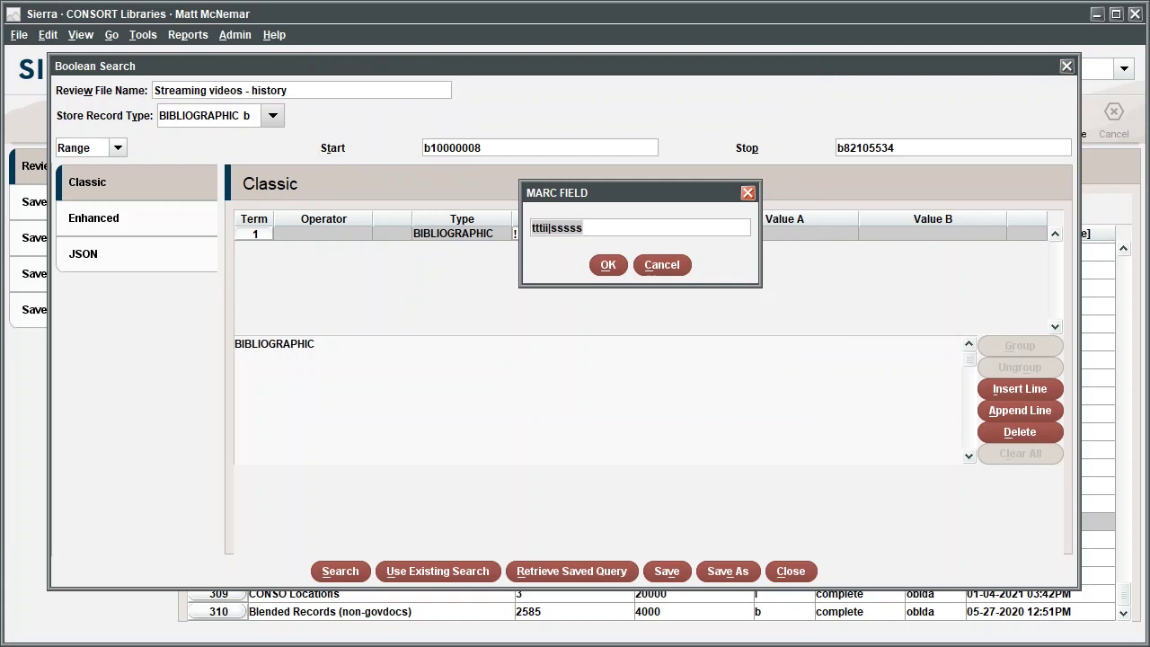
type("245")
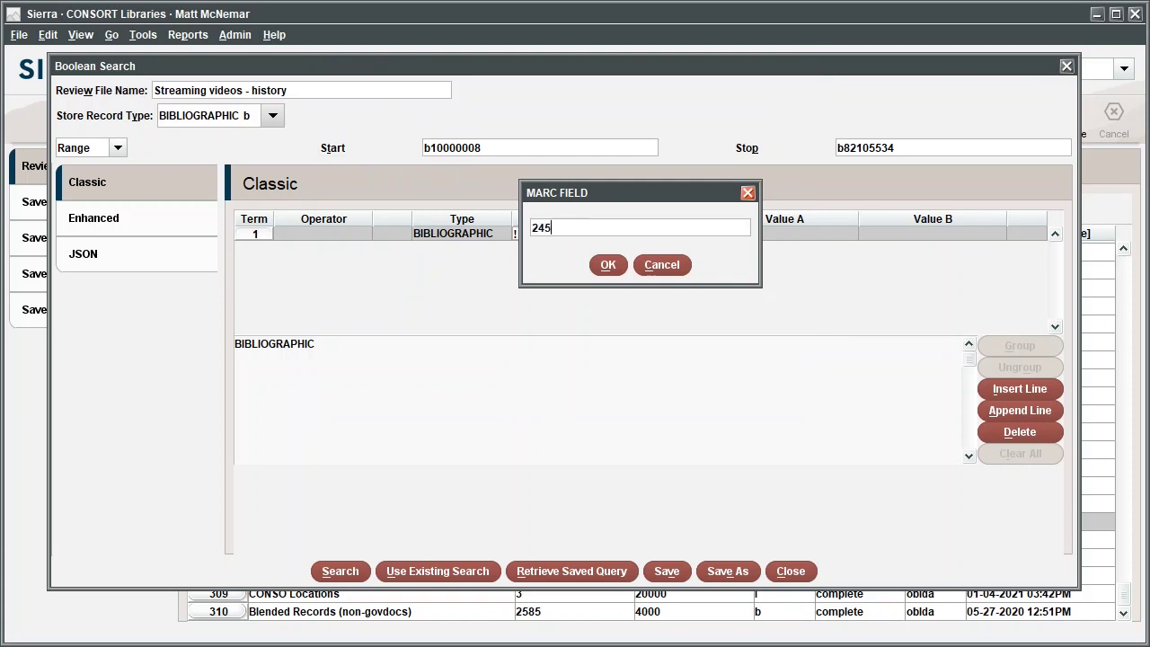
key("Return")
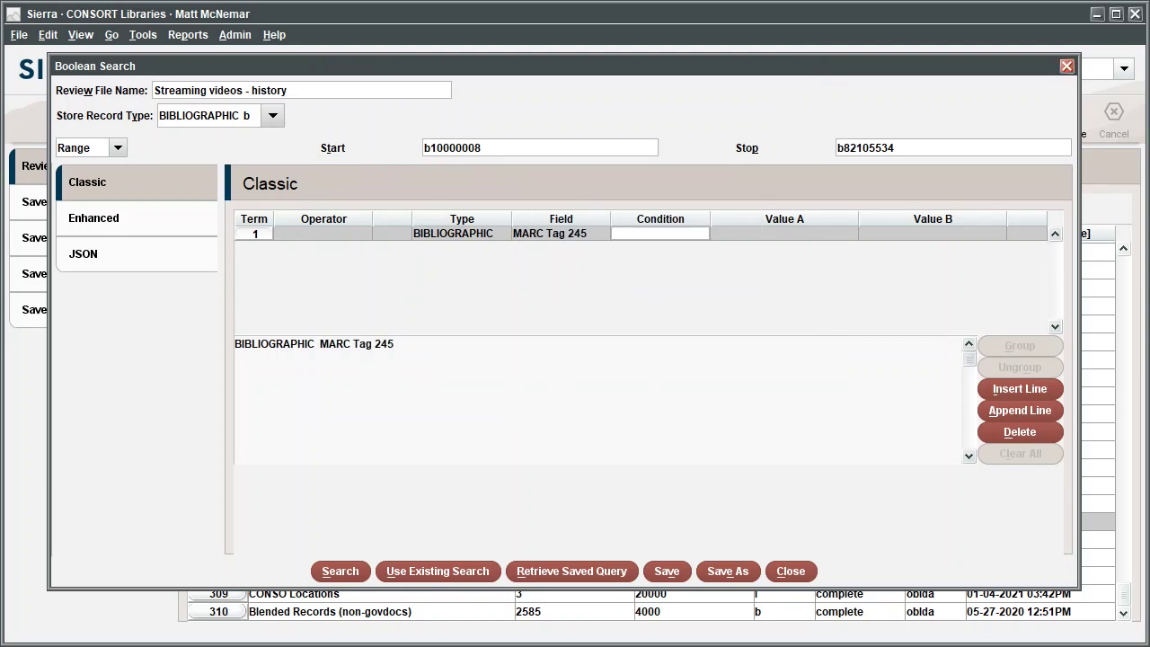
Set the MARC Tag 245 term's condition to "has" with the value "history"
double_click(676, 234)
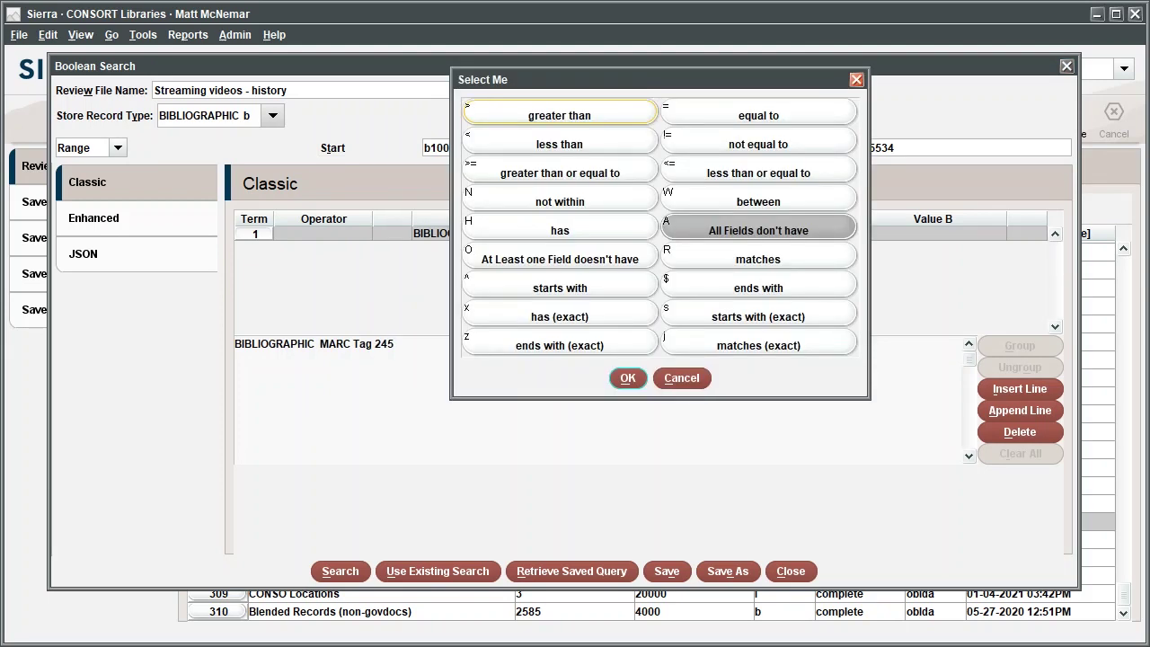
left_click(561, 228)
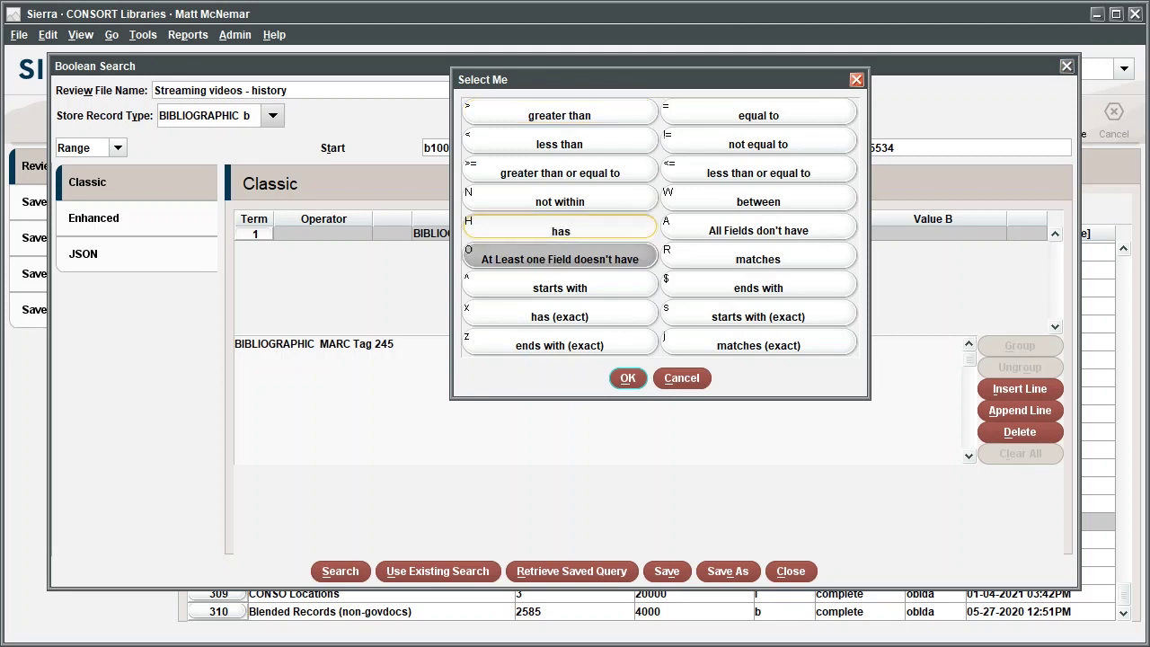
left_click(628, 378)
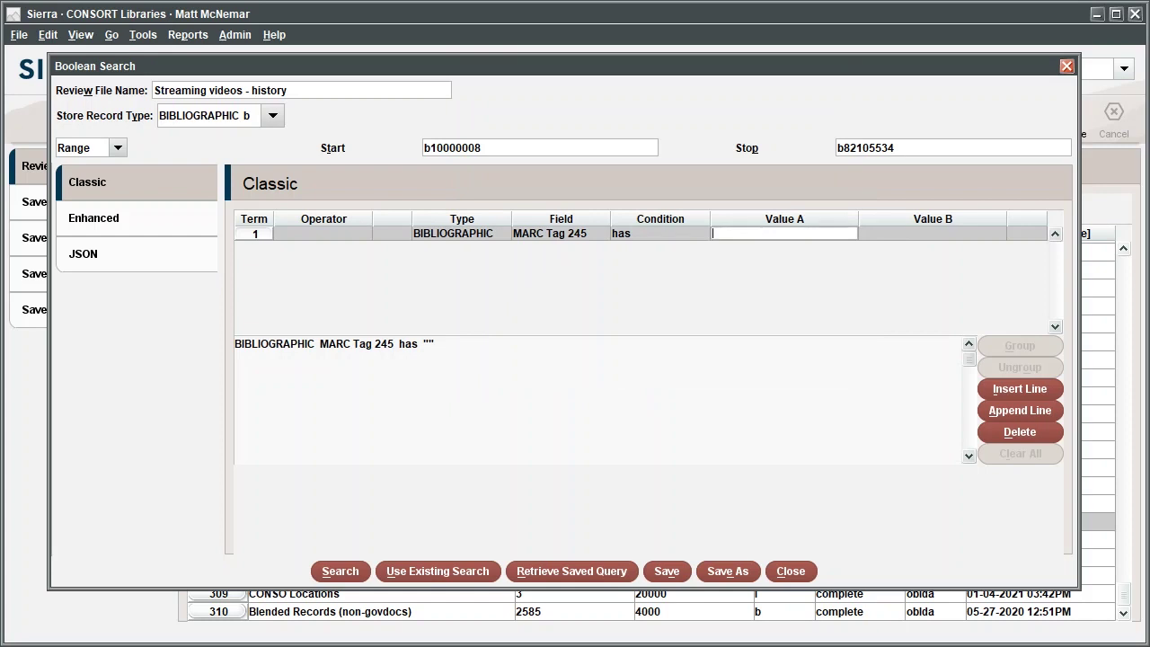
type("history")
key("Return")
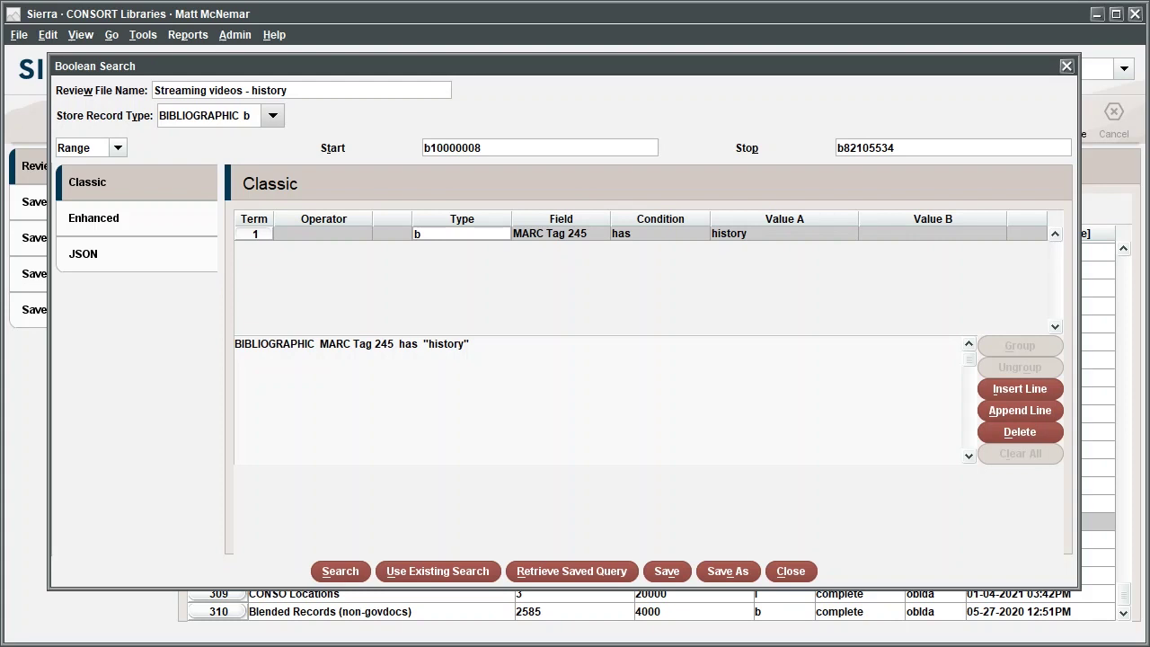
Append a second search term joined with AND, using record type BIBLIOGRAPHIC and the field MATYPE
left_click(1020, 410)
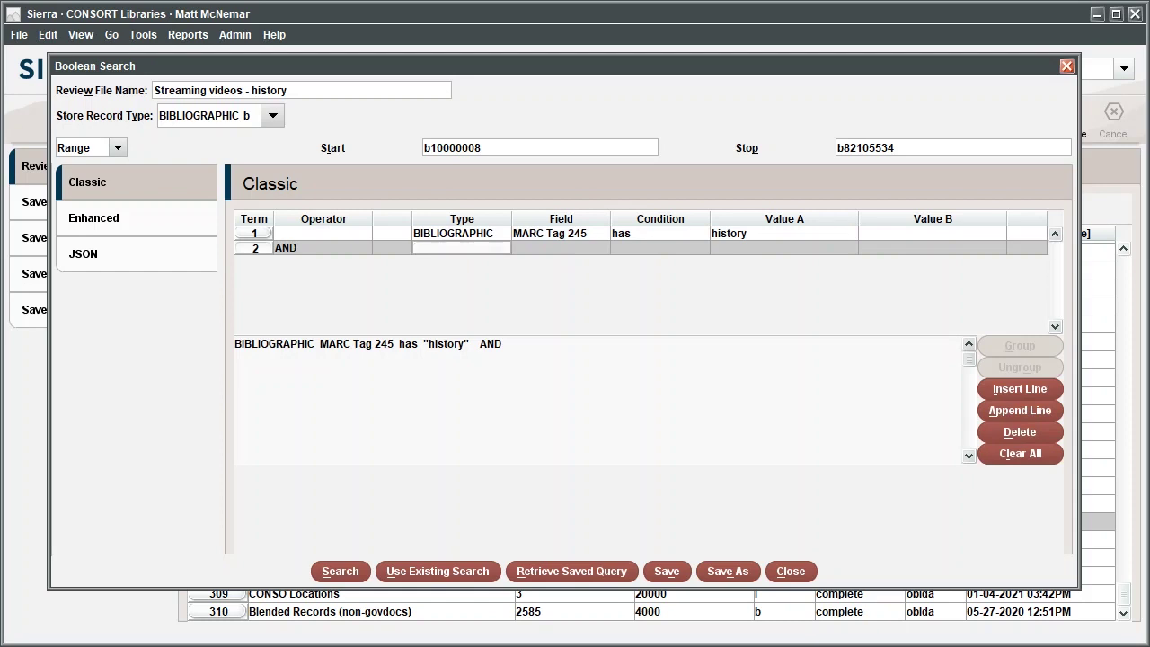
double_click(461, 248)
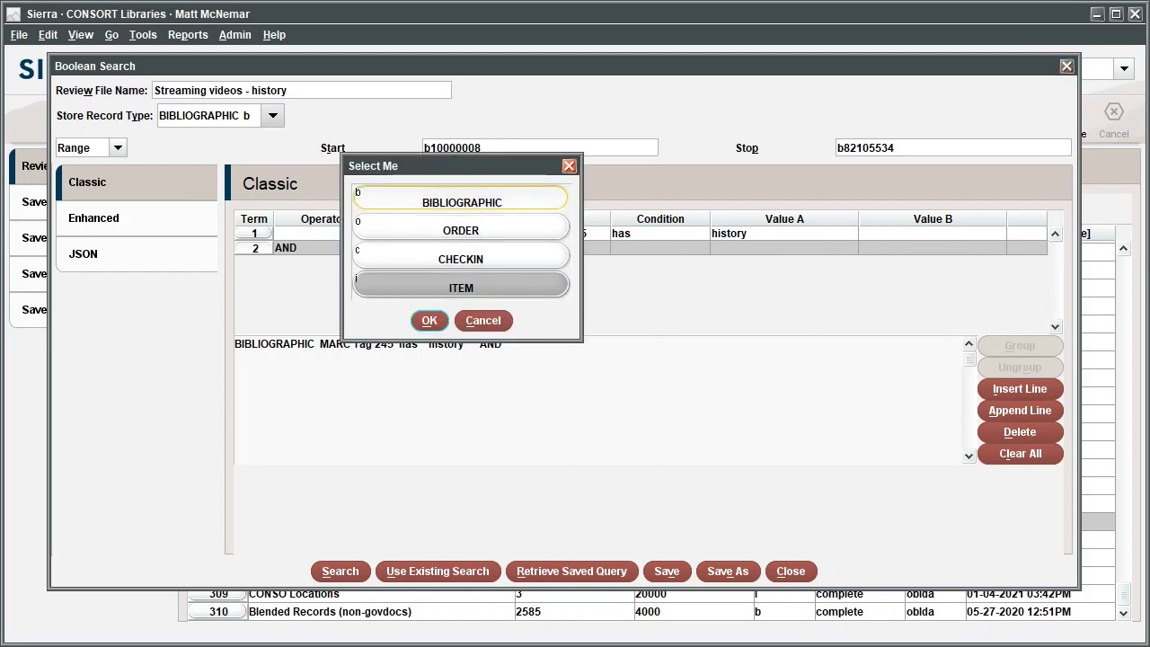
left_click(429, 319)
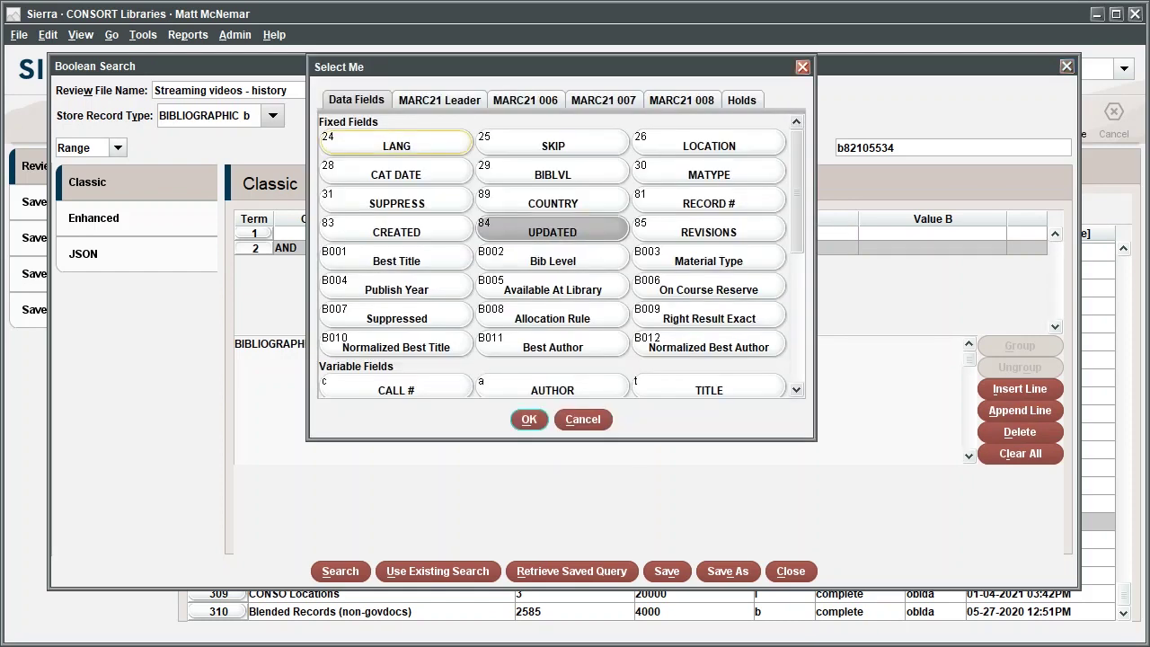
left_click(709, 171)
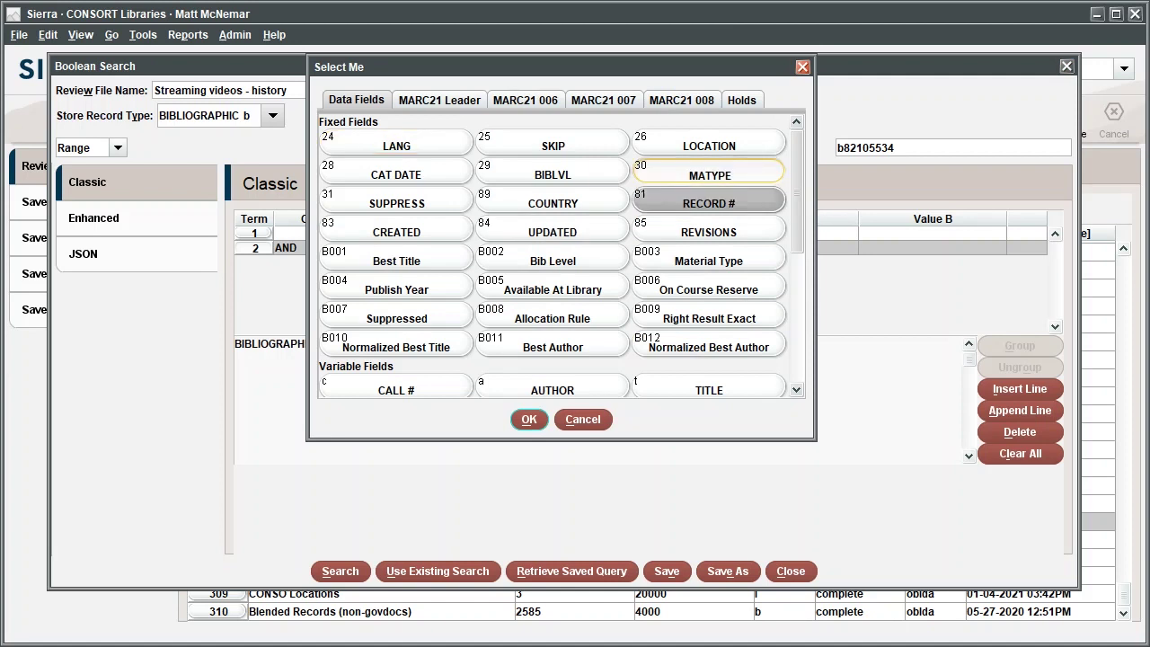
left_click(529, 419)
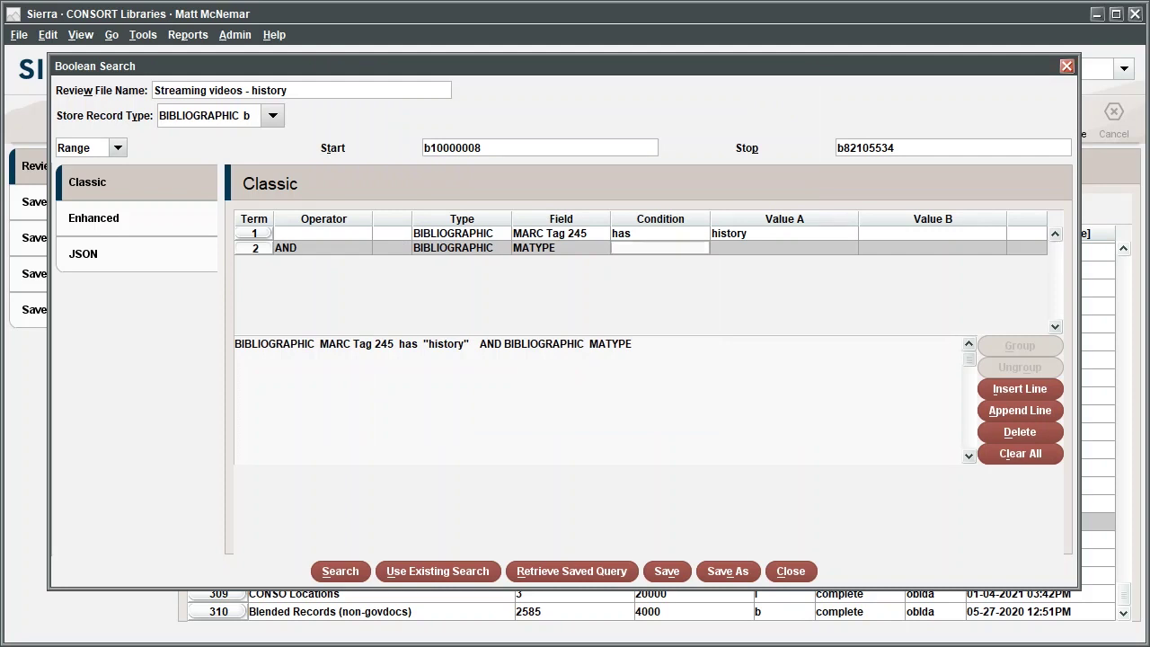
Set the MATYPE term to "equal to" STREAMING VIDEO (y) and run the search
double_click(681, 248)
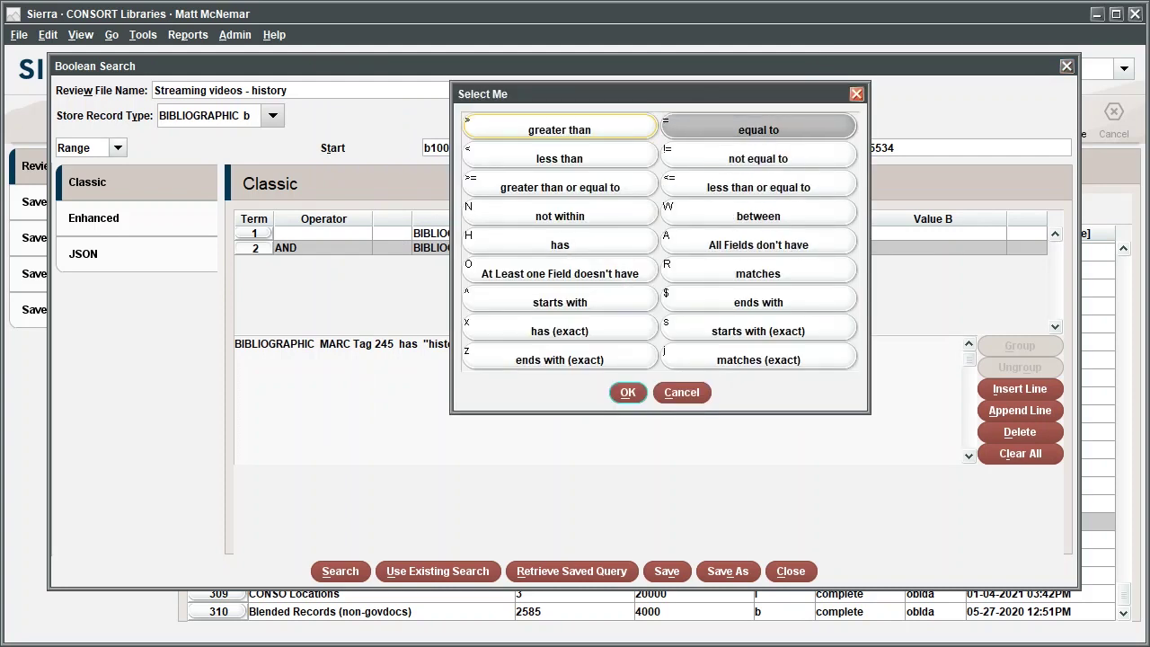
left_click(758, 129)
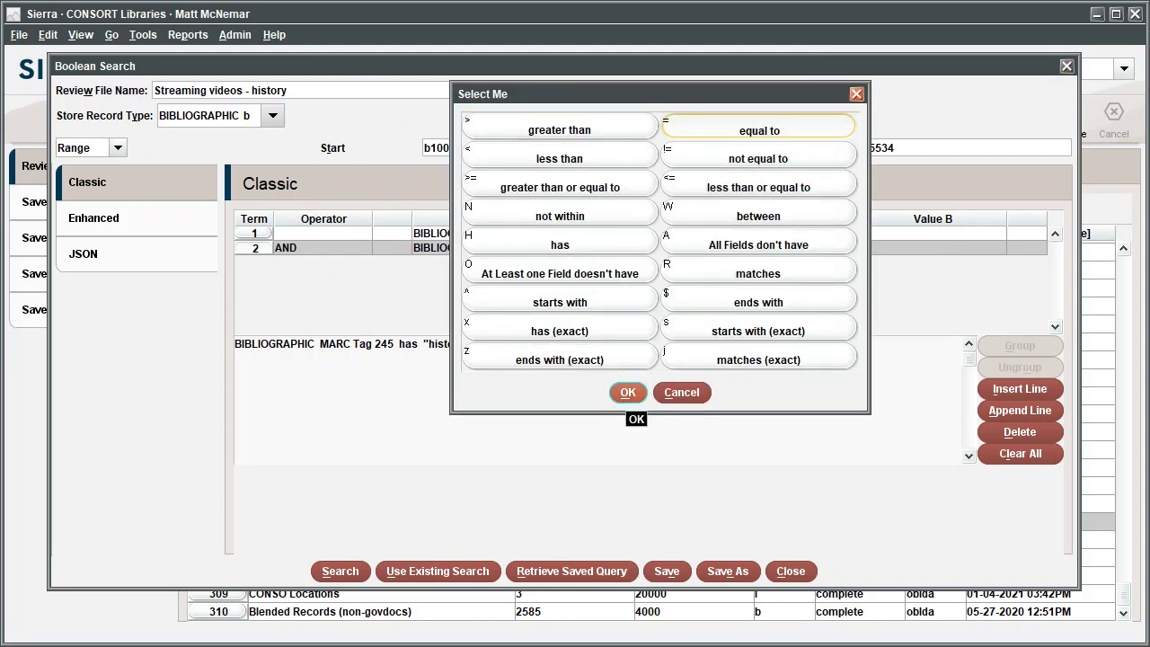
left_click(627, 392)
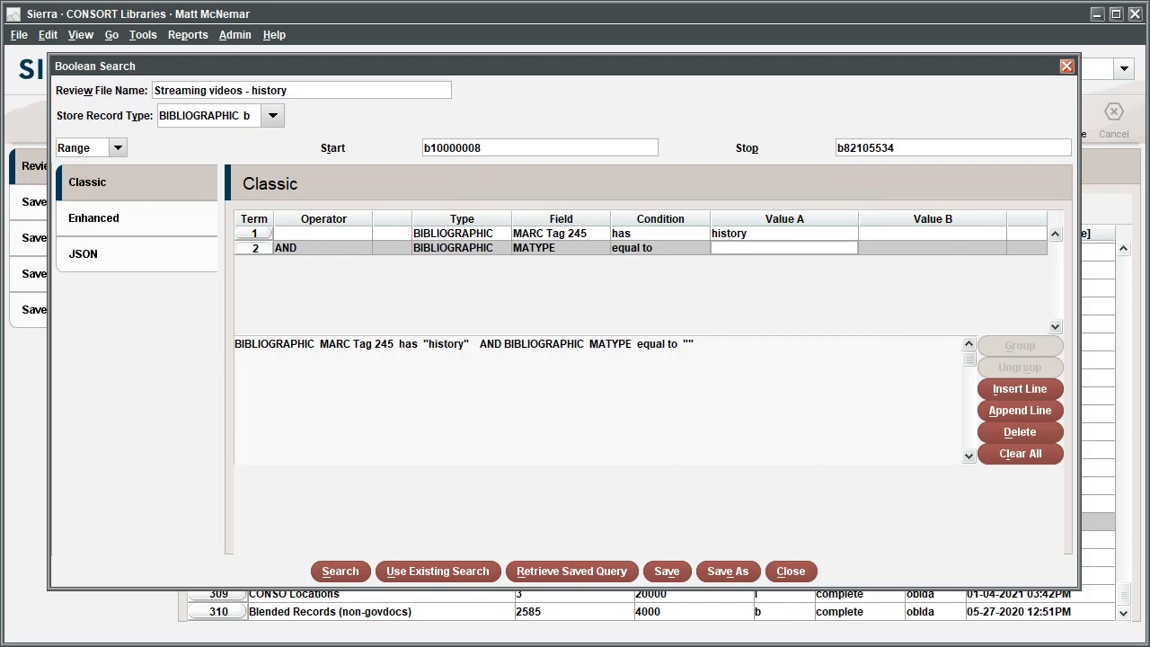
left_click(732, 247)
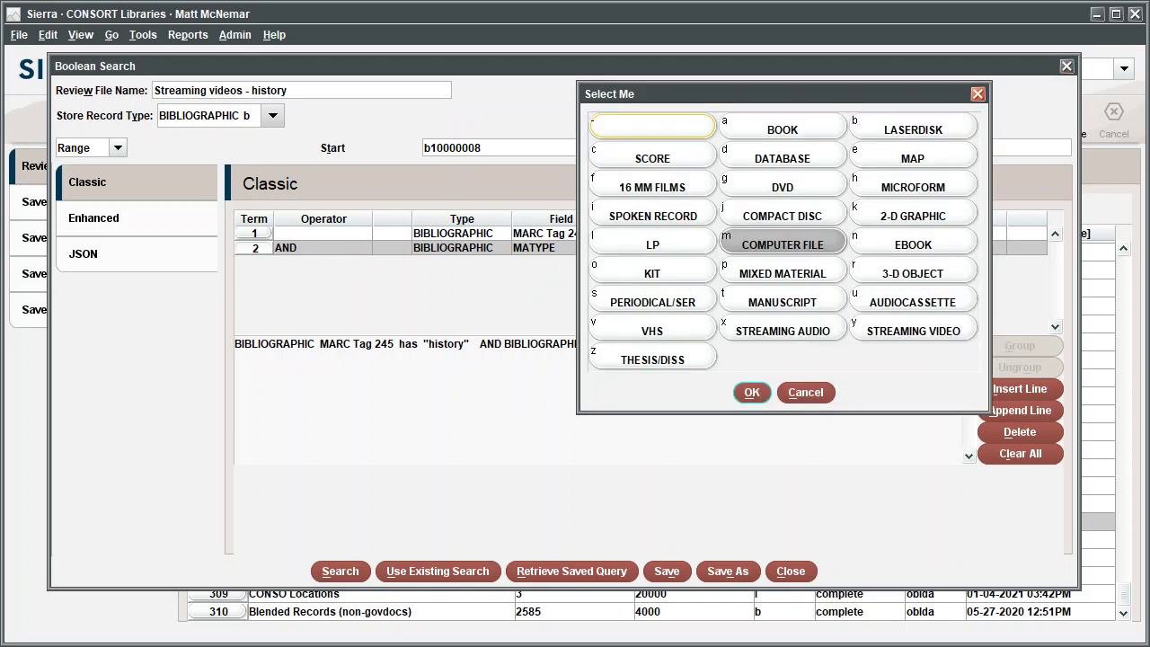
left_click(913, 330)
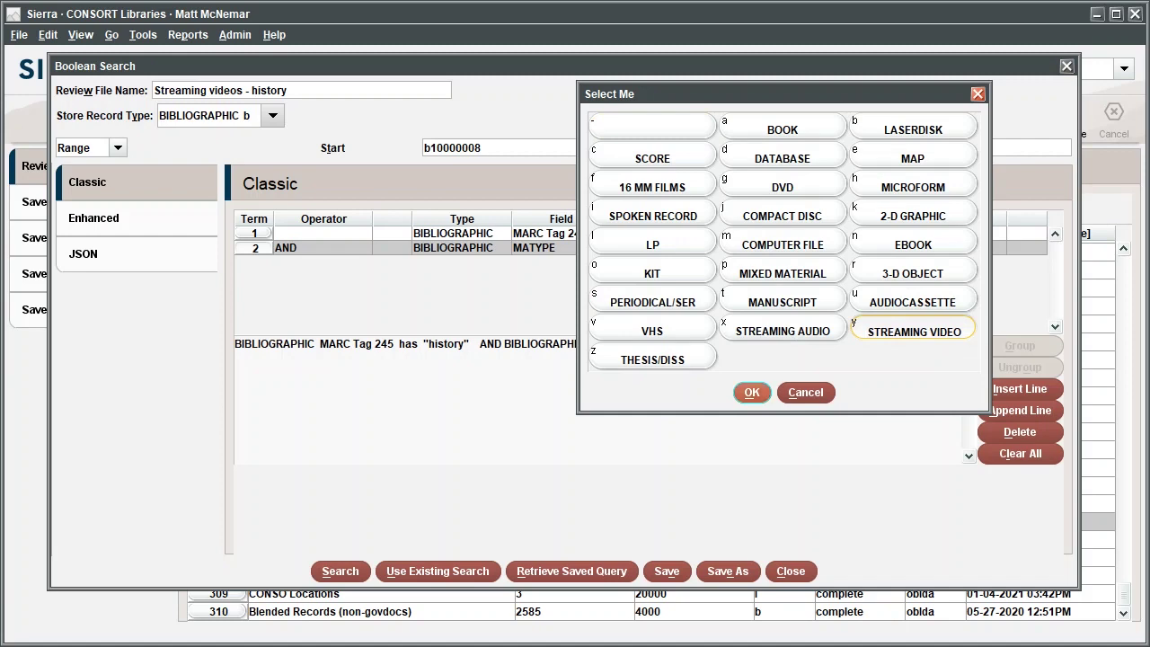
left_click(751, 392)
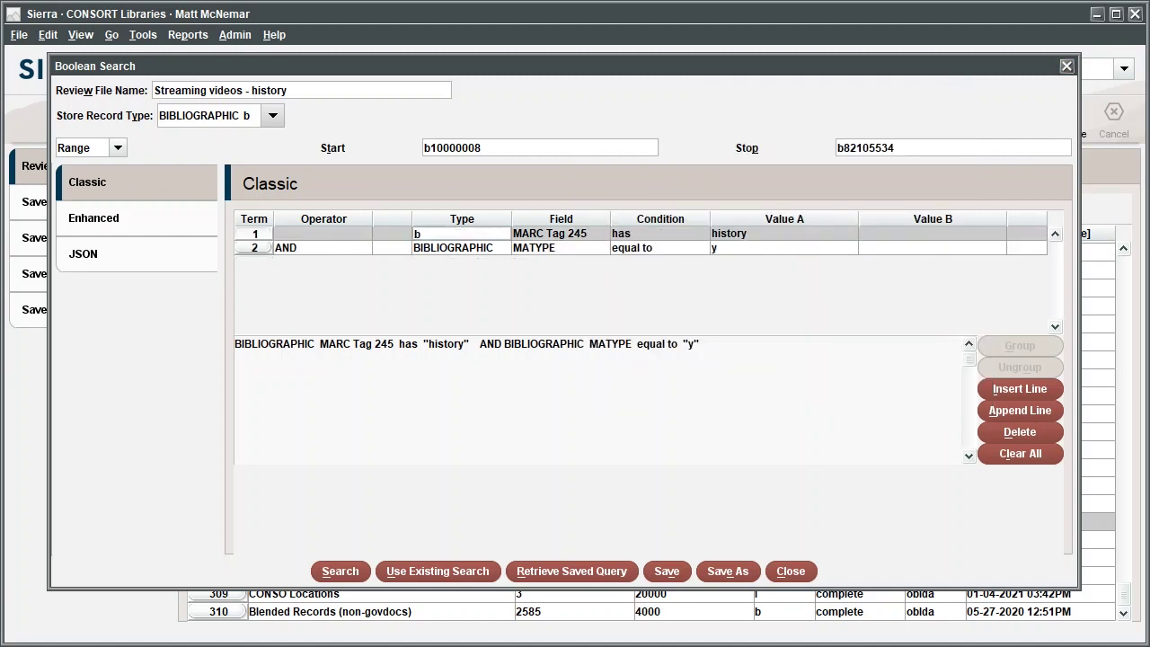
left_click(340, 571)
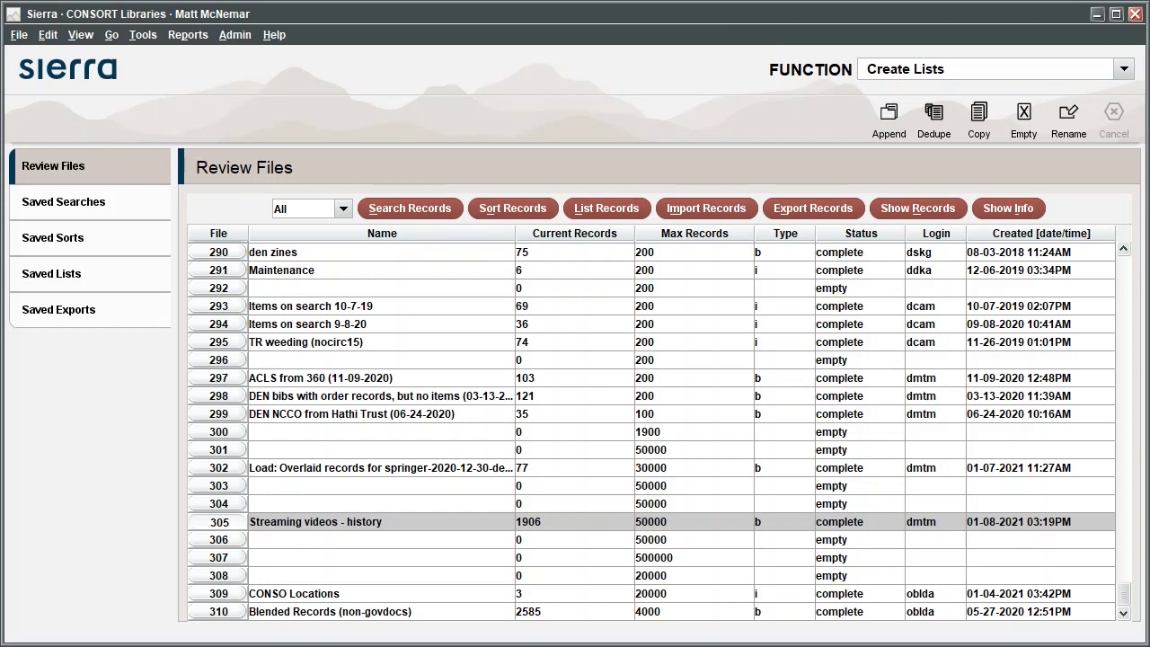
Edit the existing query of review file 305 and rename the review file "Streaming videos - history Alexander Street Press"
left_click(410, 208)
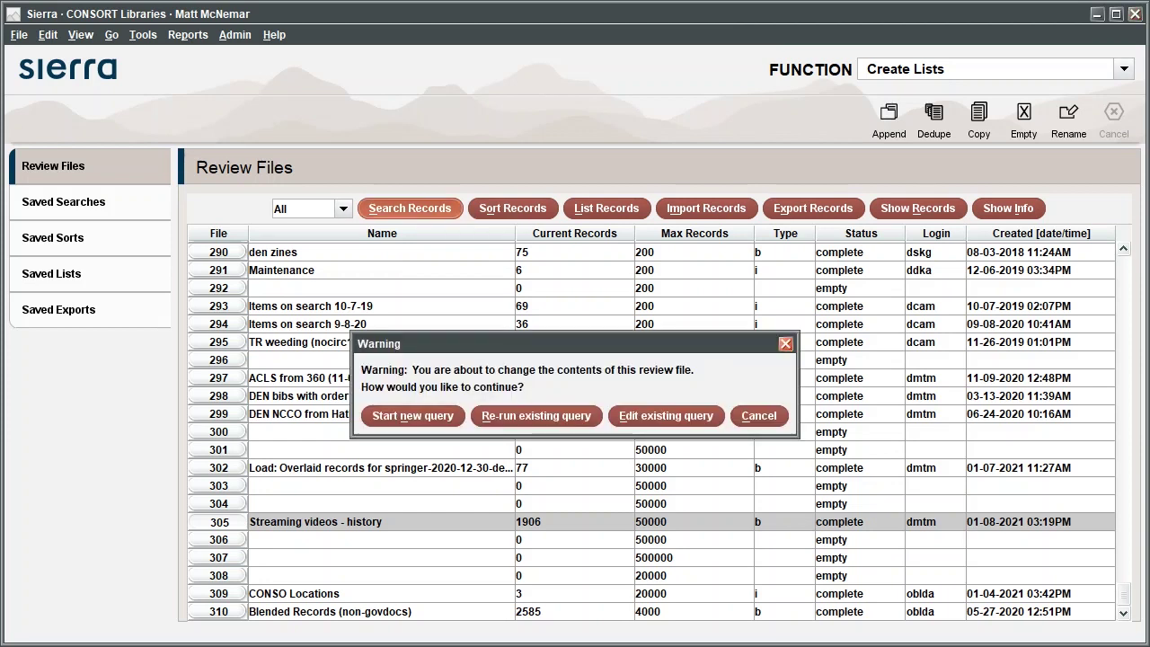
left_click(758, 415)
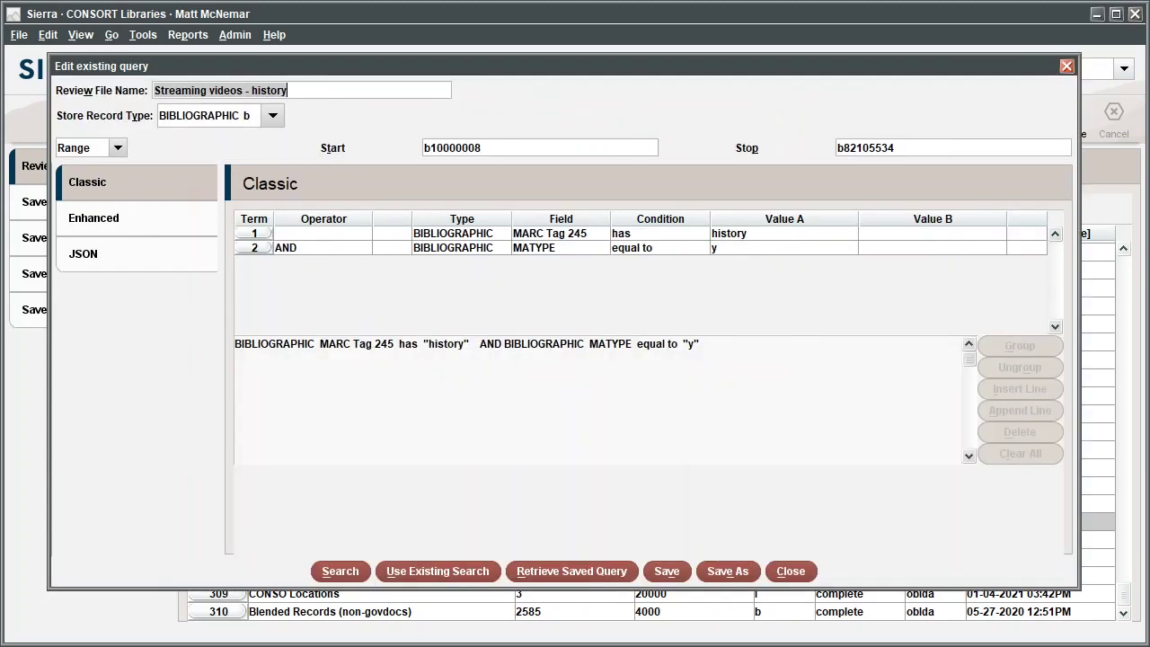
left_click(289, 90)
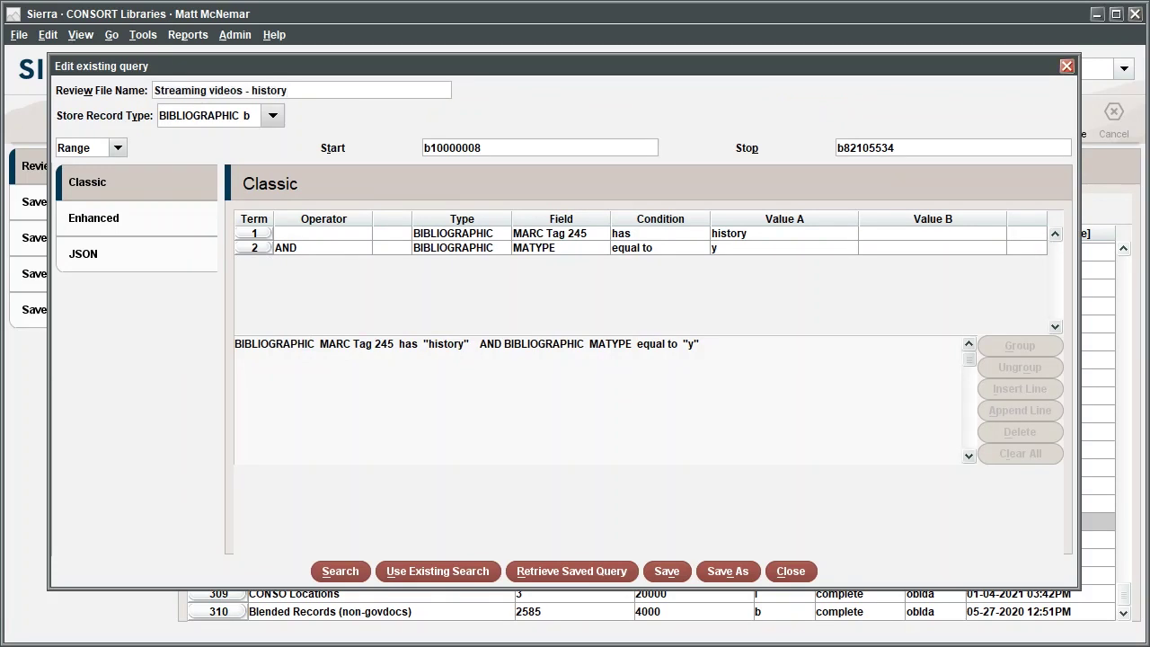
type("Alexander Street Press")
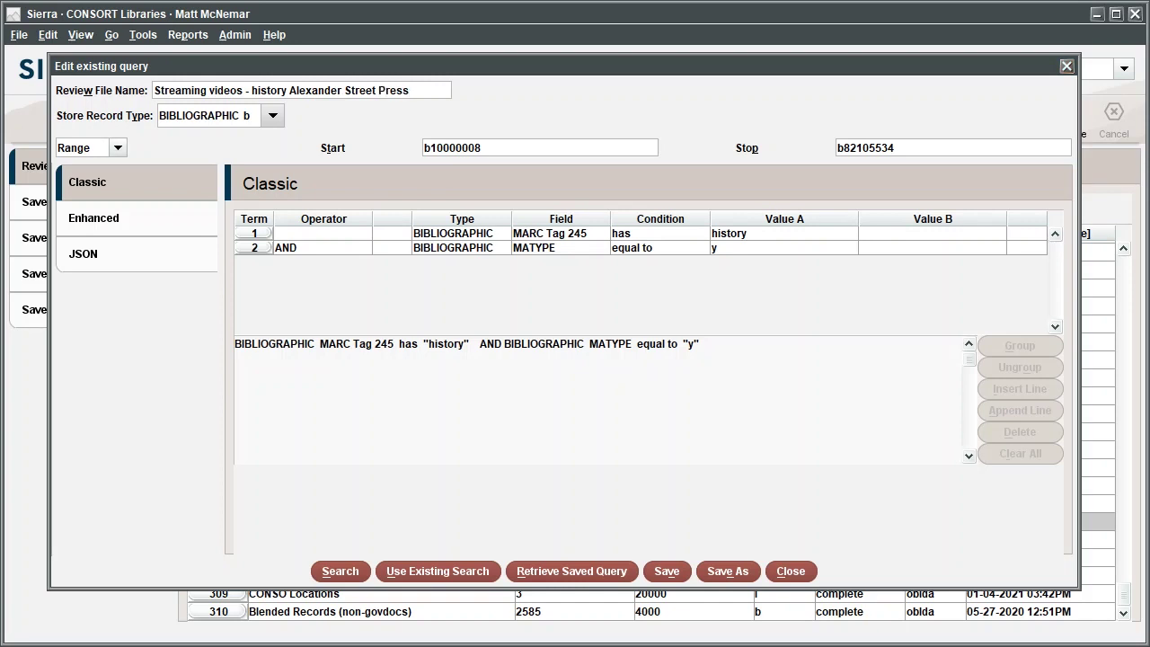
Append a third search term joined with AND, using record type BIBLIOGRAPHIC and the field MARC Tag 856
left_click(764, 248)
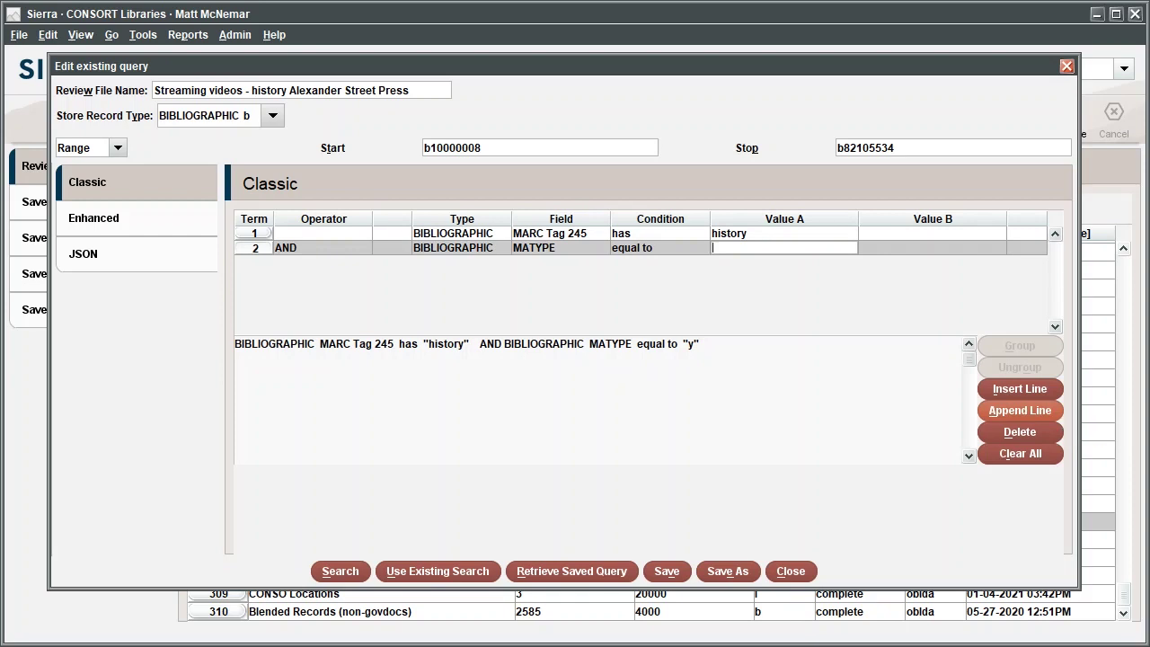
left_click(1025, 411)
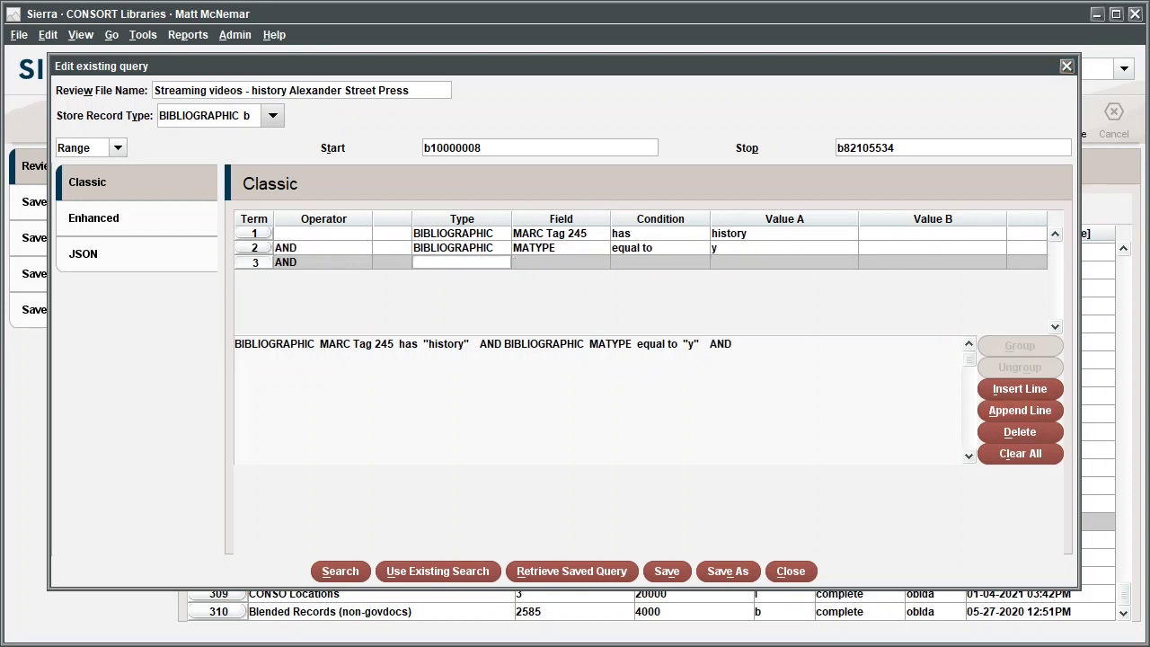
double_click(462, 262)
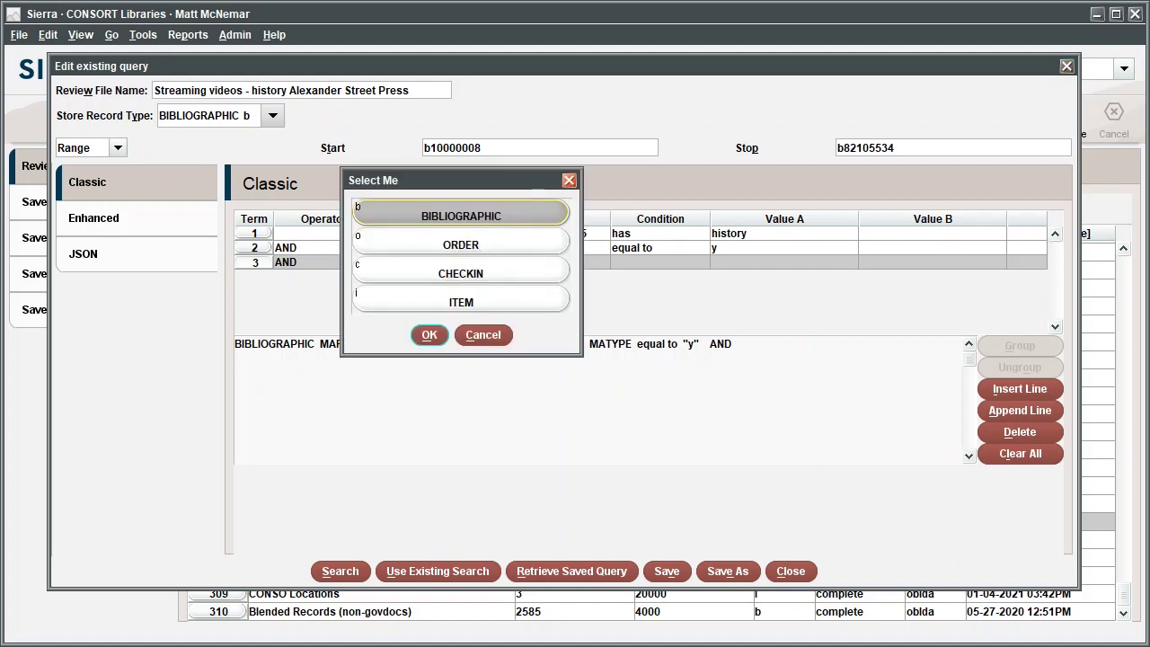
left_click(430, 336)
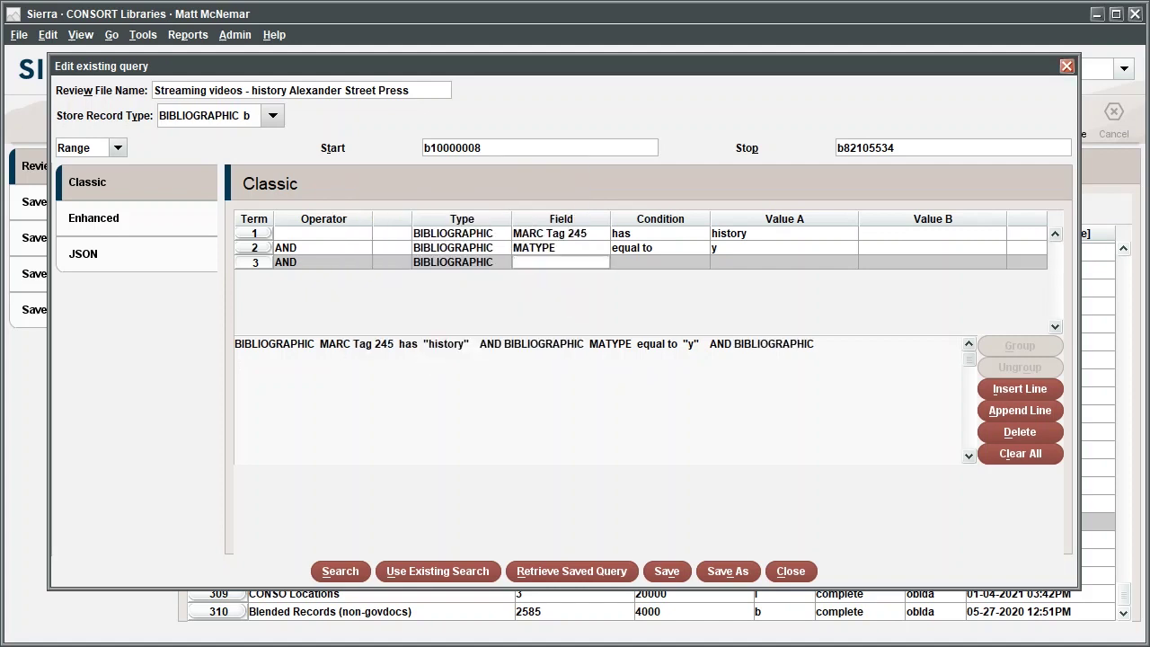
double_click(560, 262)
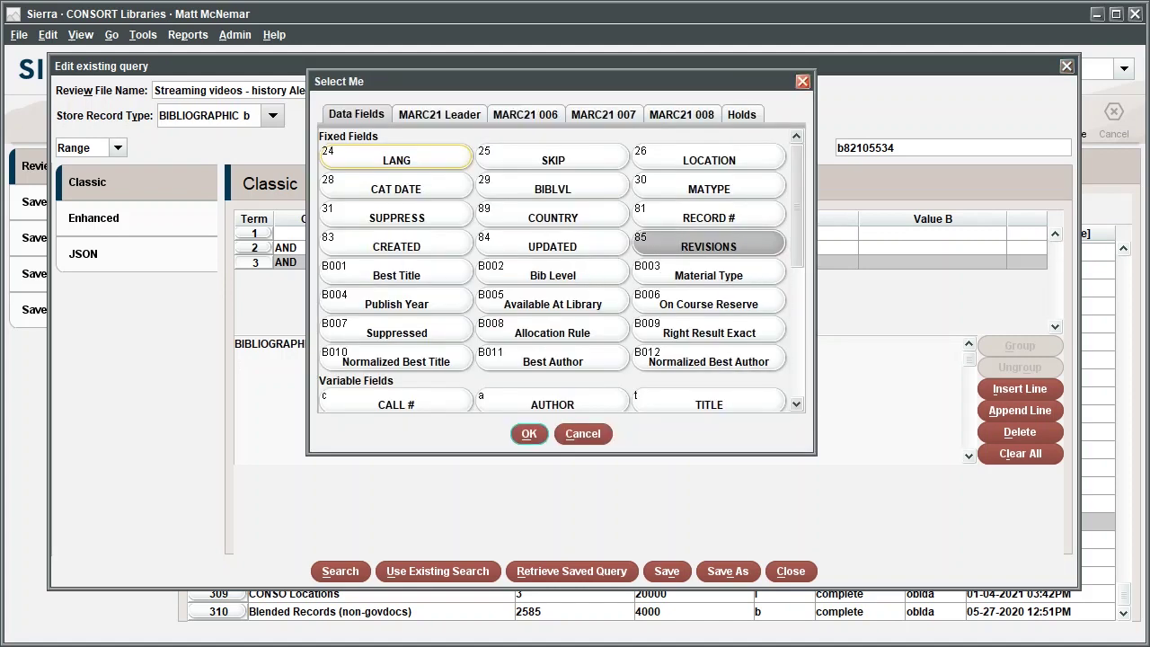
scroll(709, 371, "down", 10)
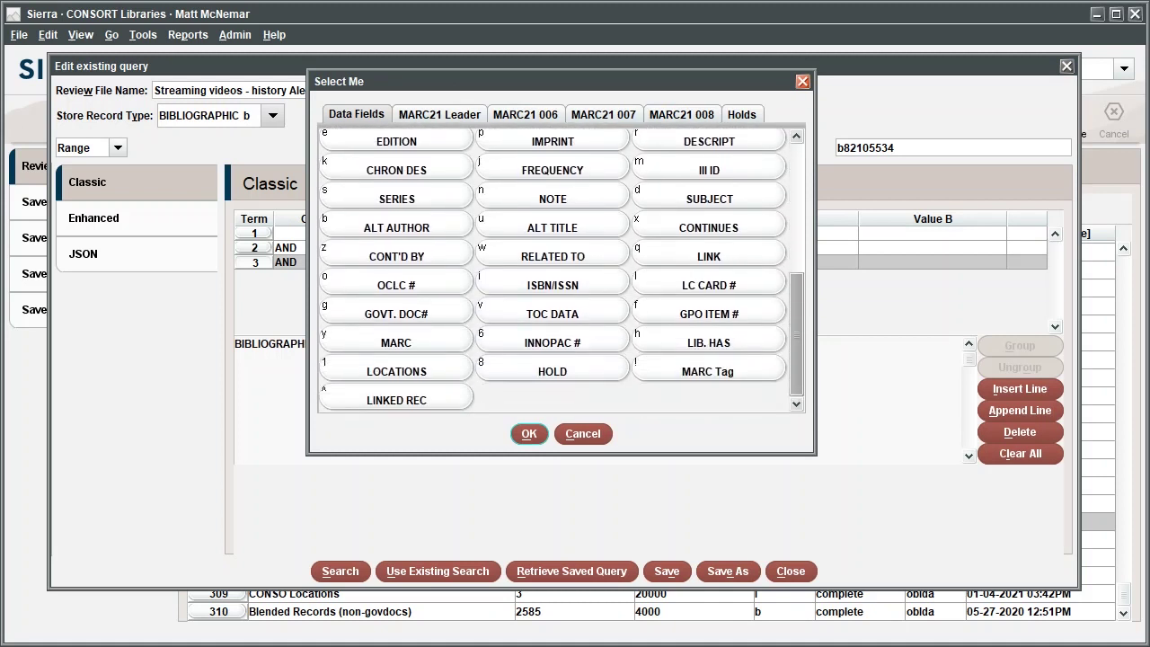
left_click(709, 370)
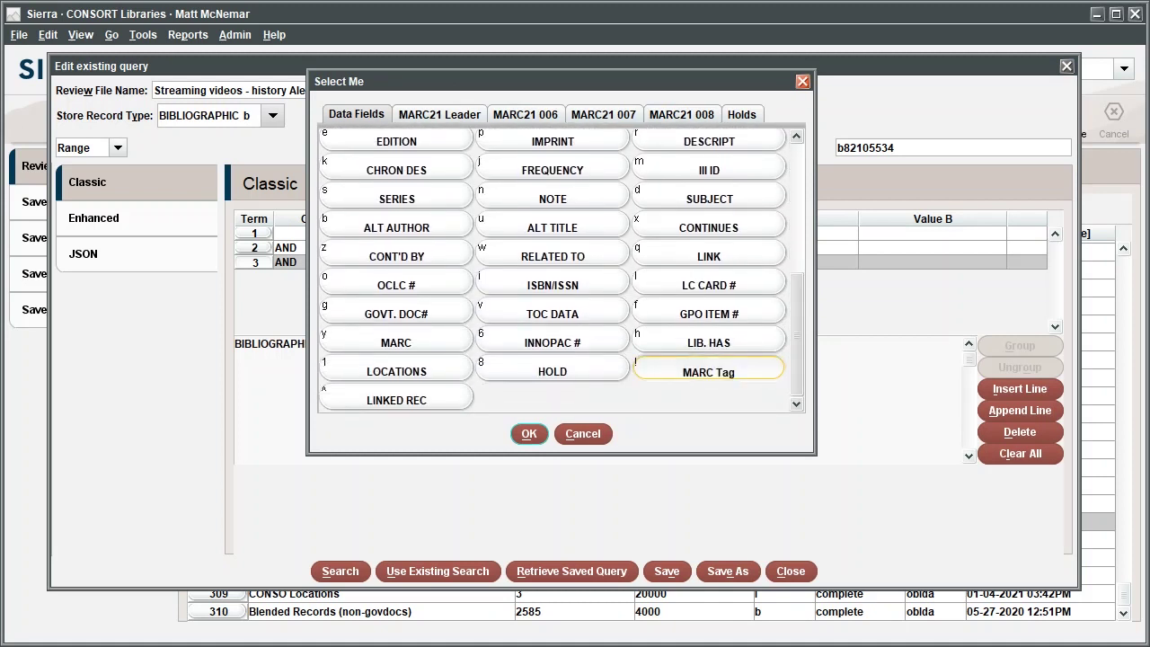
left_click(529, 433)
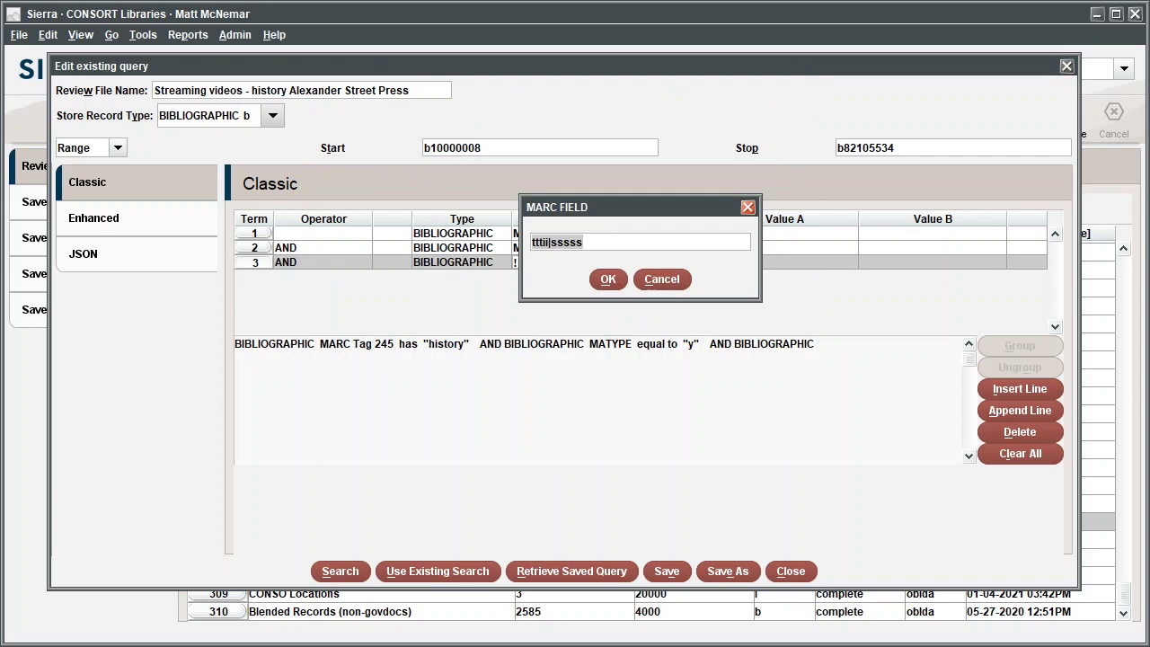
type("856")
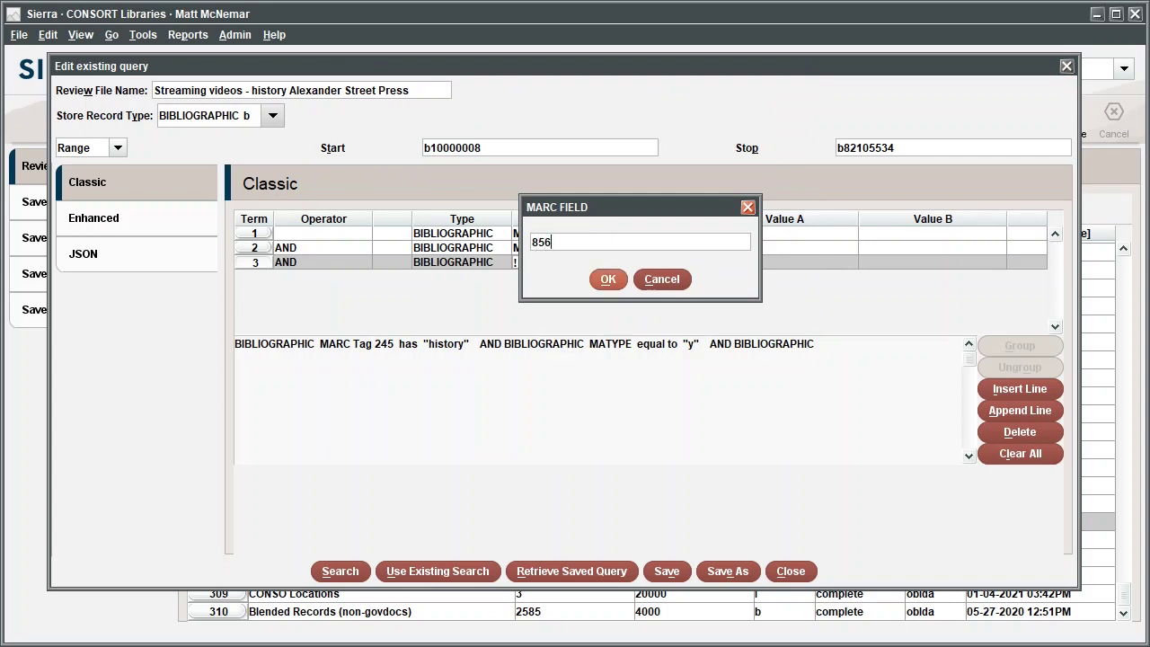
left_click(607, 279)
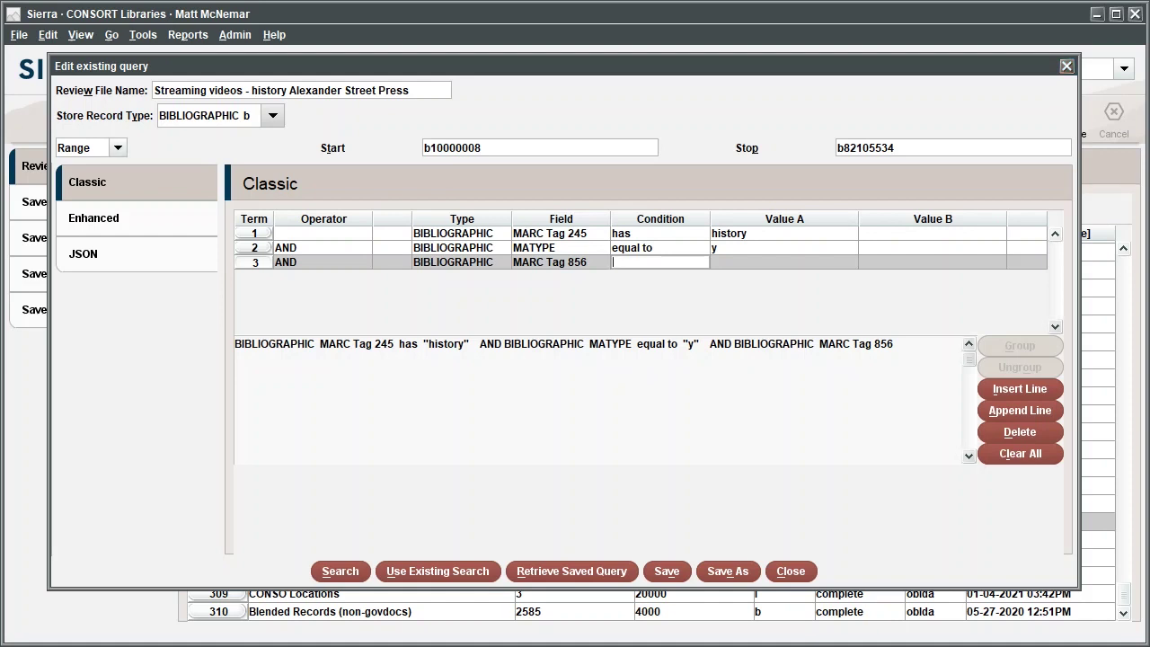
Set the MARC Tag 856 term's condition to "has" with the value "Alexander Street Press" and run the search
double_click(675, 262)
key("h")
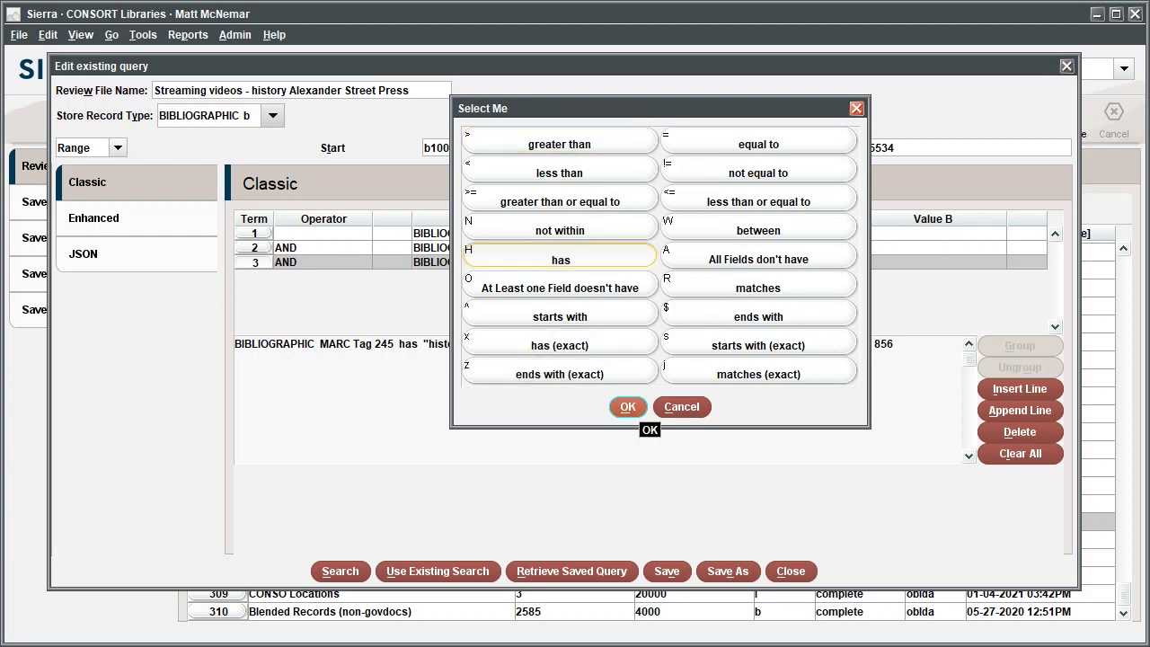
left_click(629, 407)
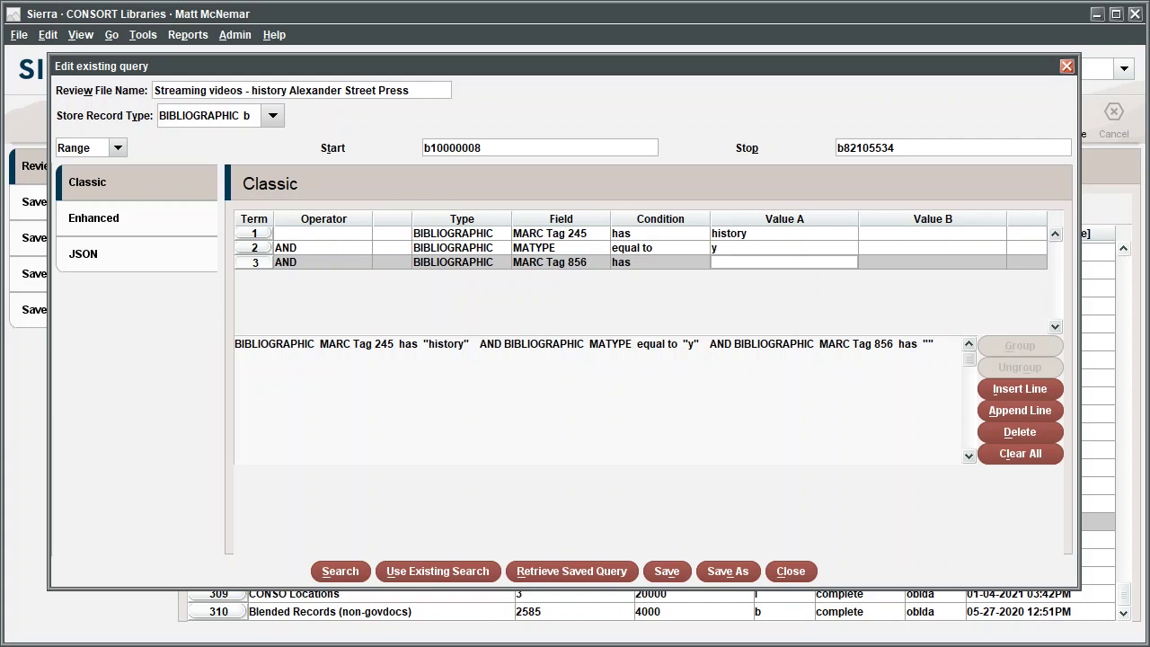
type("Alexander Street Press")
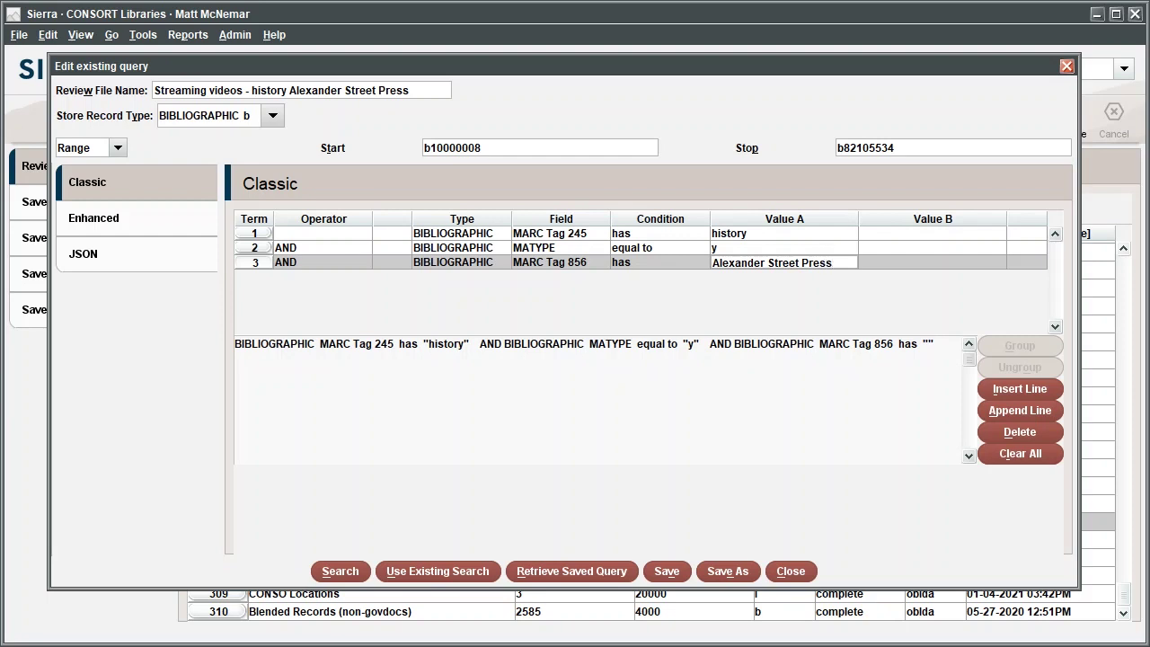
key("Tab")
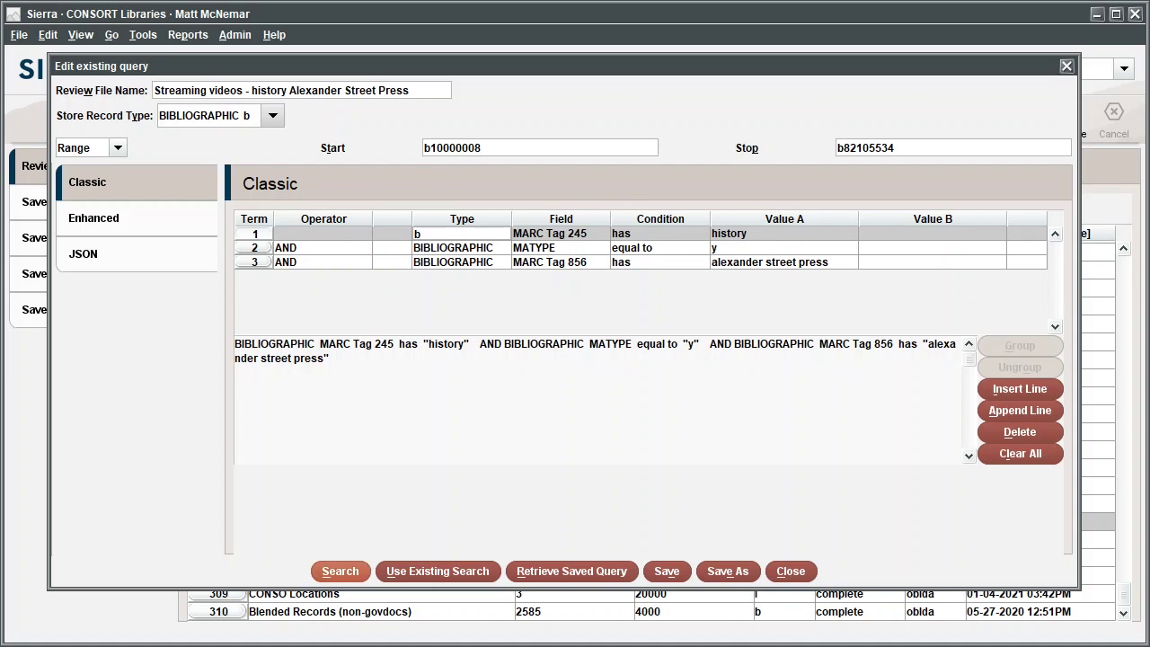
left_click(341, 572)
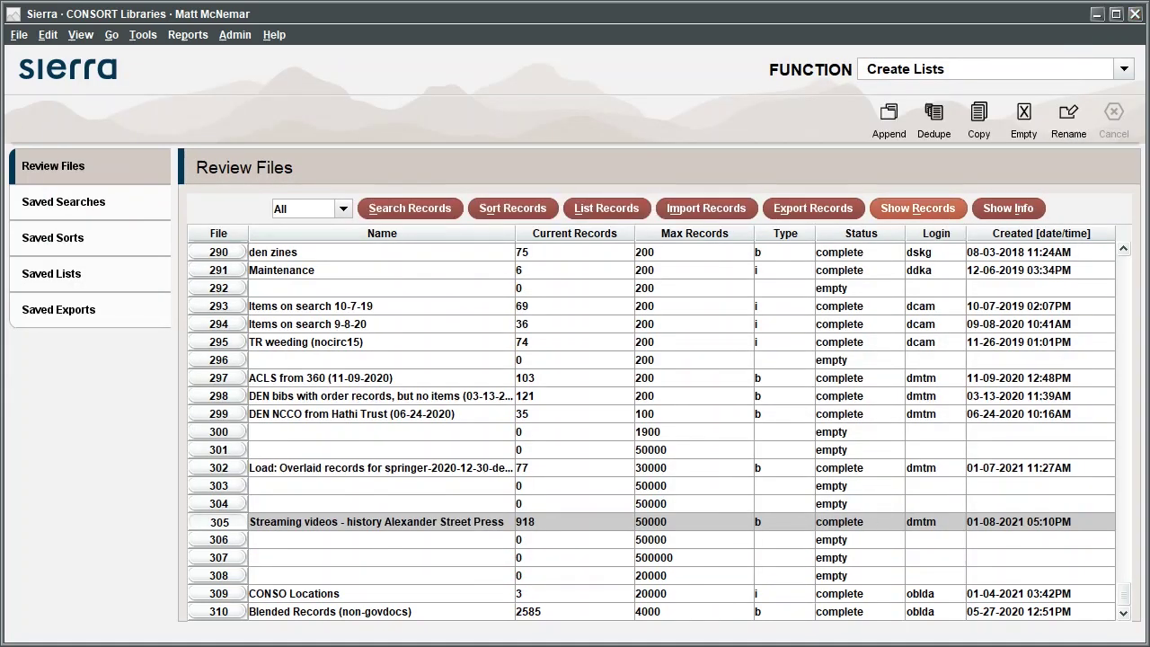
Show the records of review file 305 and look through the titles in the list
left_click(917, 207)
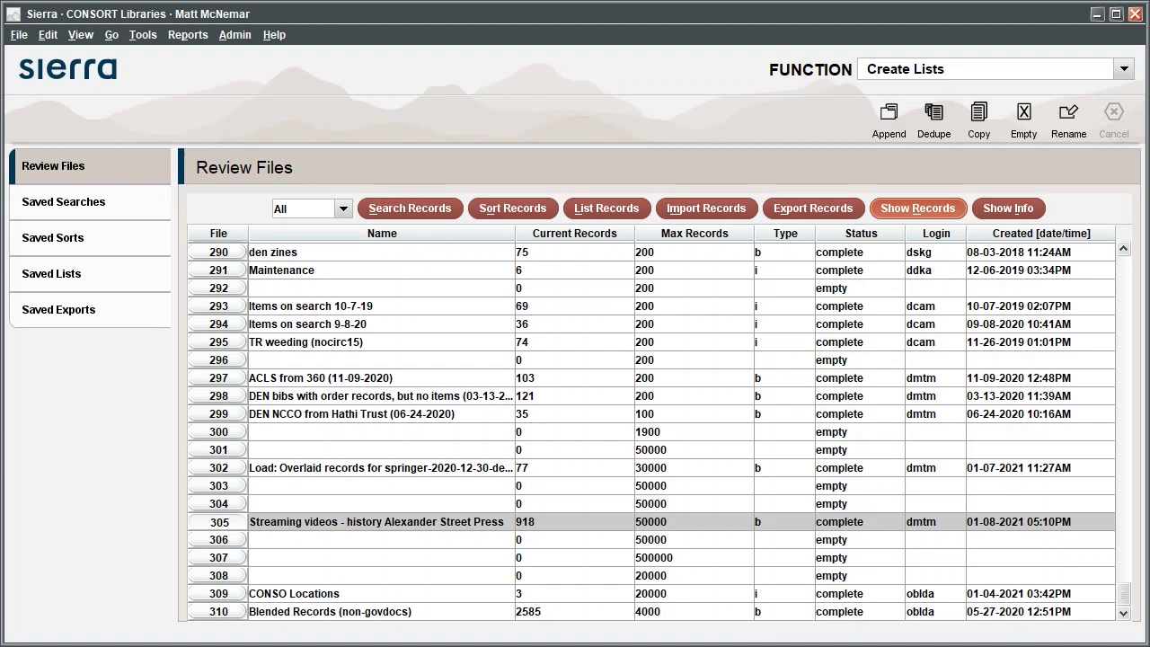
scroll(898, 422, "down", 1)
scroll(885, 436, "down", 17)
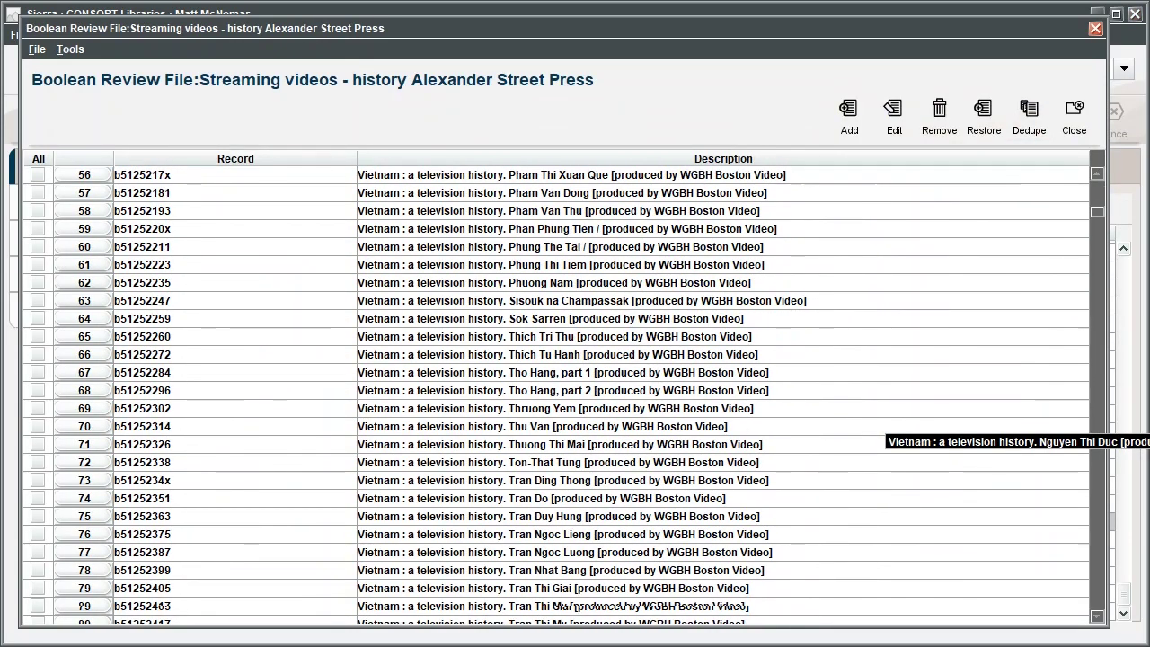
scroll(885, 436, "down", 20)
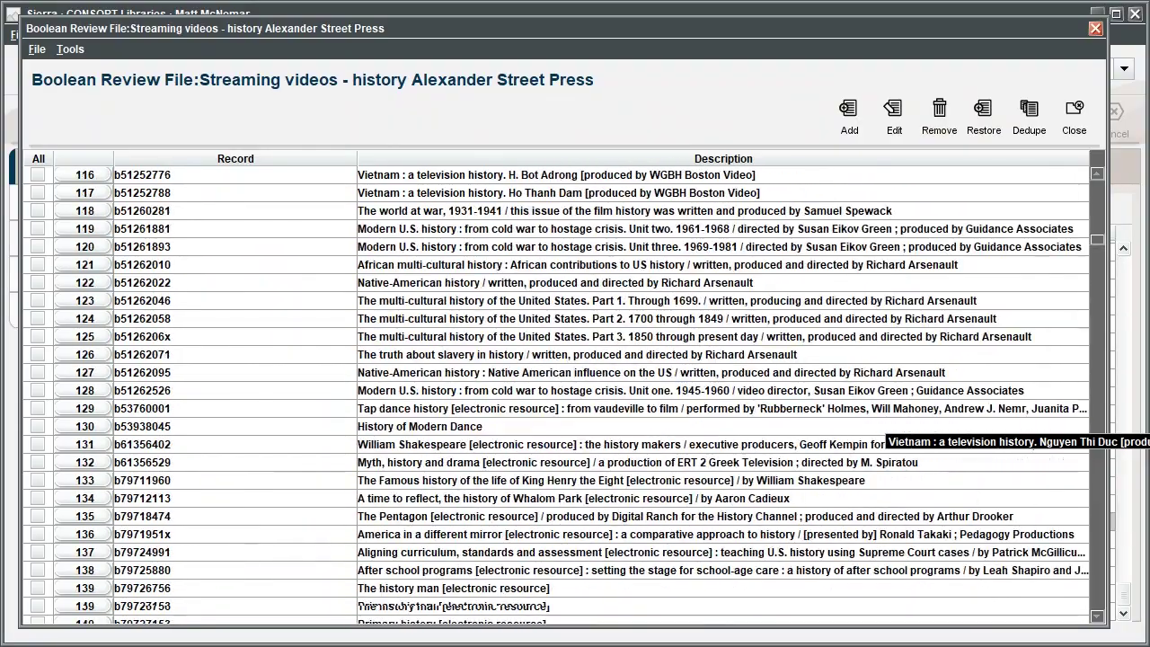